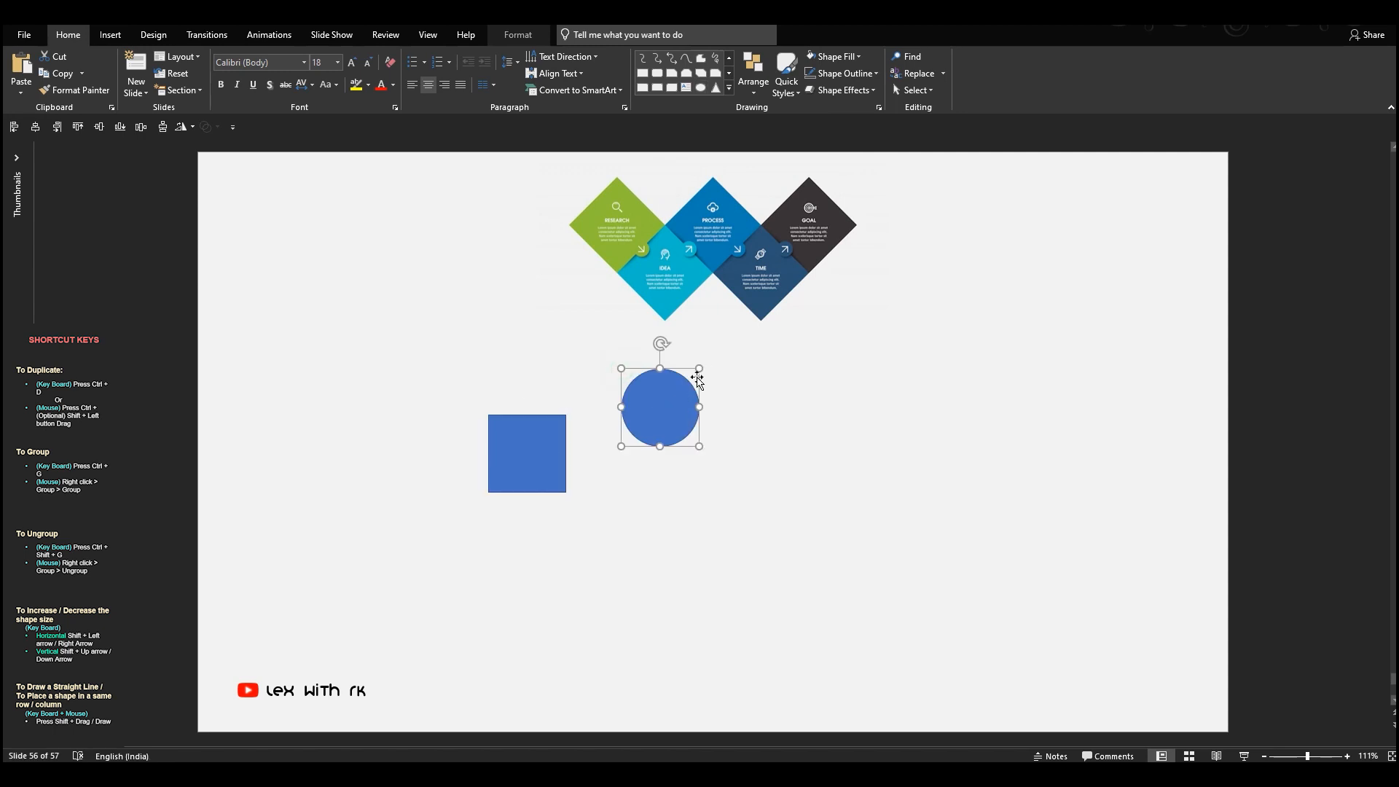
Shrink the circle, centre it on the square's top edge, and group the two shapes.
{"action": "left_click_drag", "start_coordinate": [692, 376], "coordinate": [528, 418]}
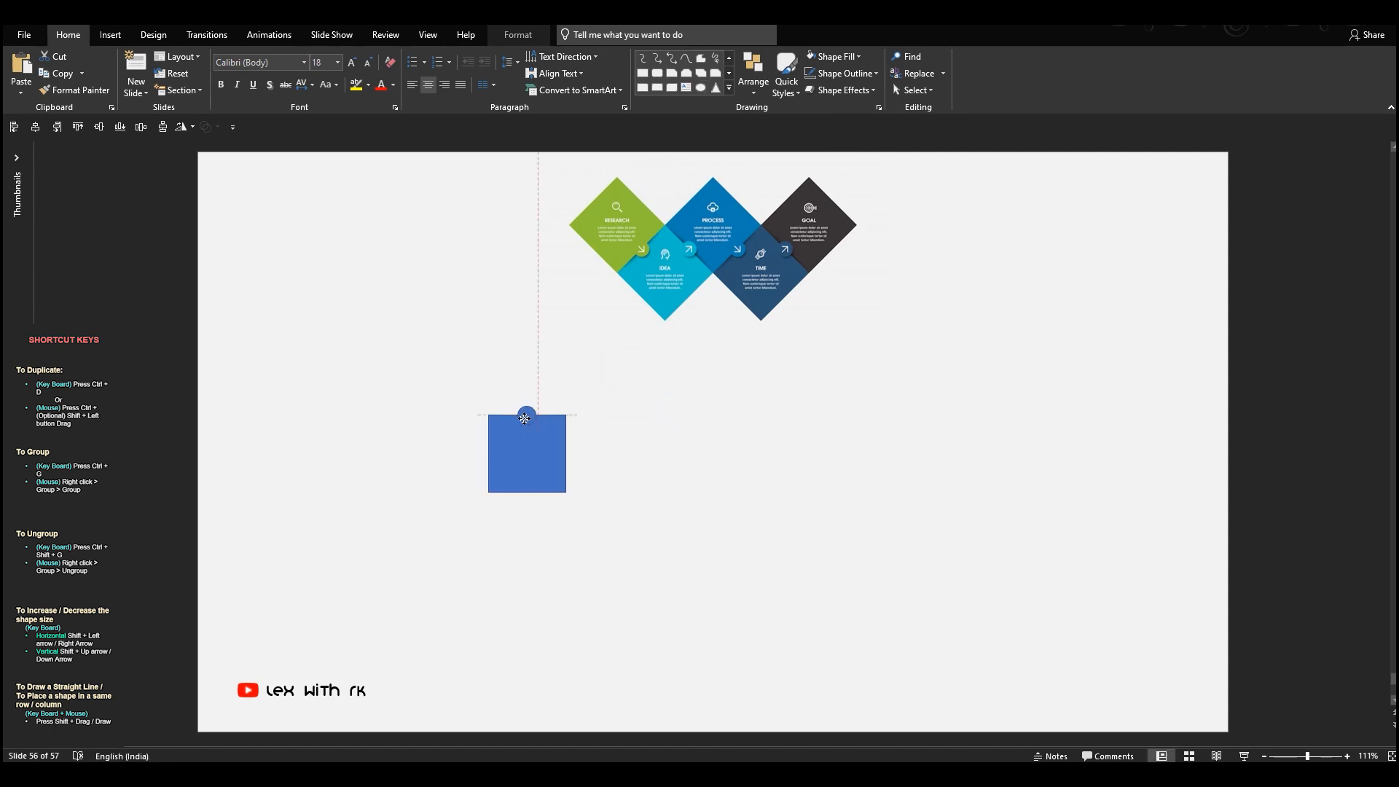
{"action": "left_click", "coordinate": [526, 437], "text": "shift"}
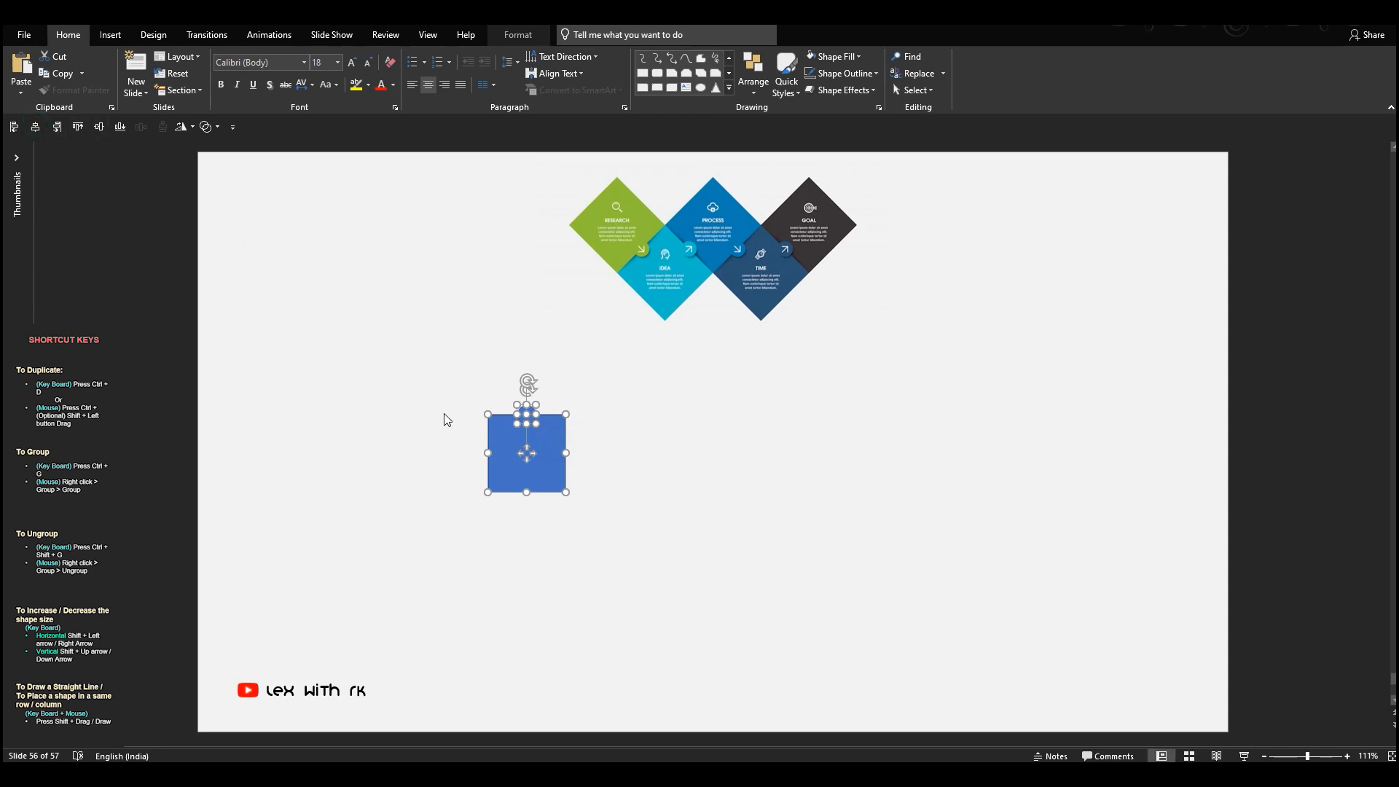
{"action": "key", "text": "ctrl+g"}
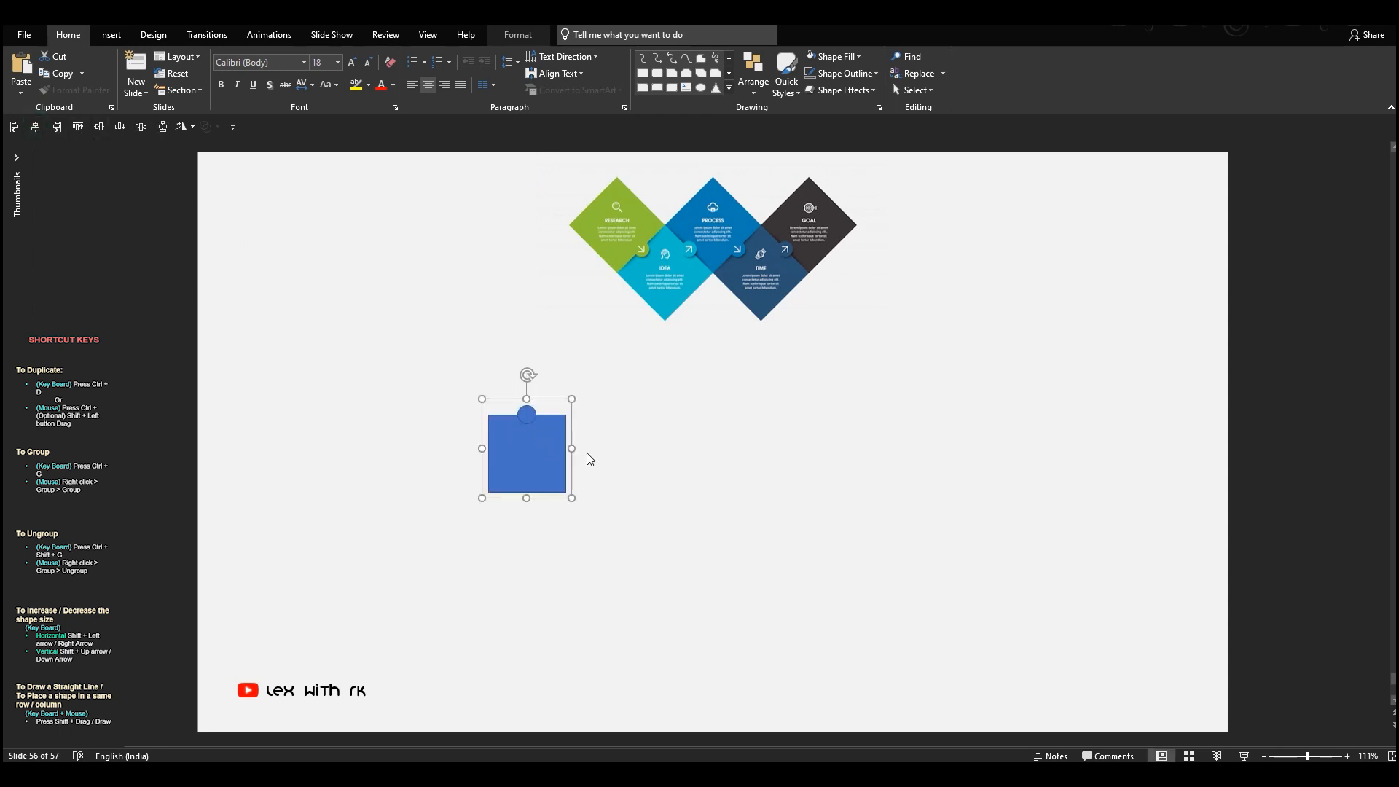
Enlarge the group and rotate it so the square stands as a diamond with the circle on its lower-right edge.
{"action": "left_click_drag", "start_coordinate": [572, 499], "coordinate": [618, 551]}
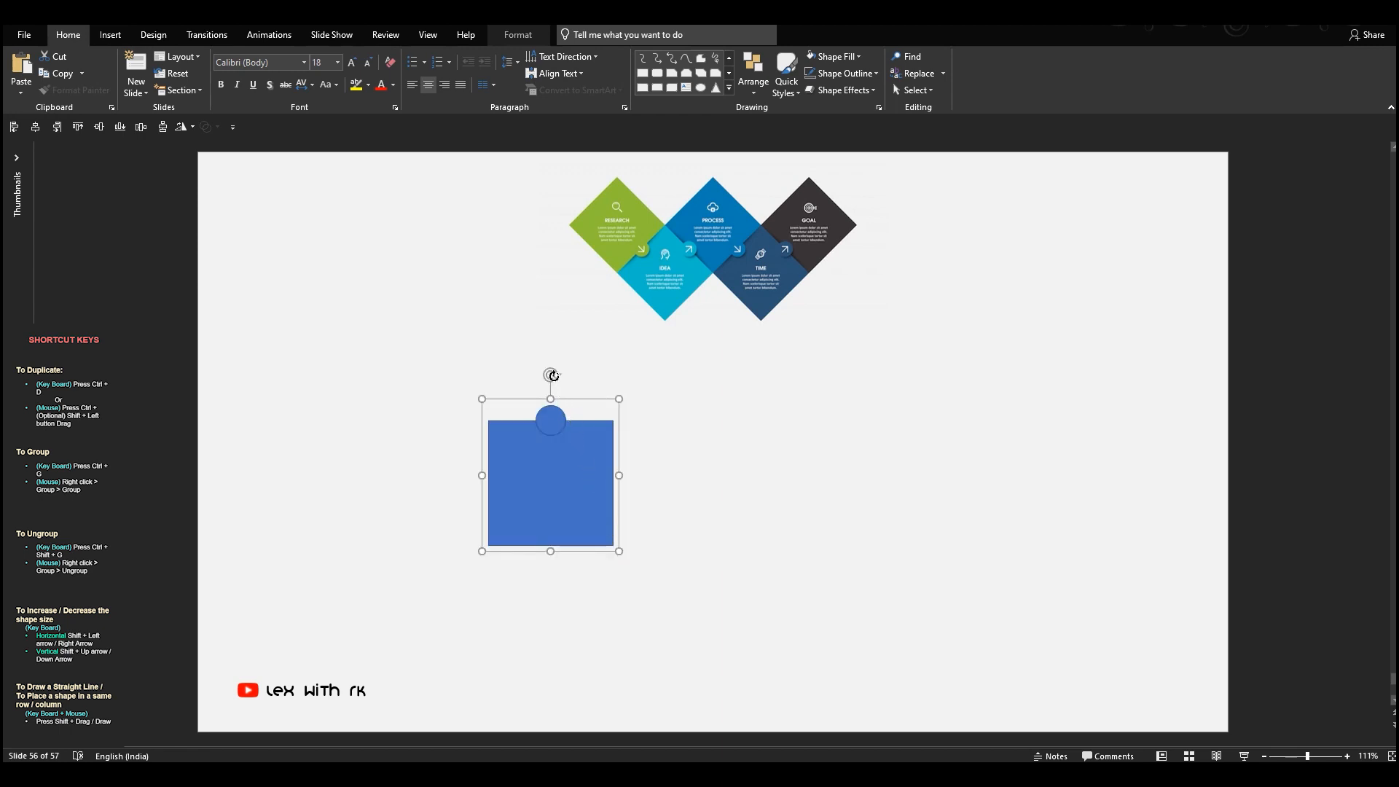
{"action": "left_click_drag", "start_coordinate": [554, 375], "coordinate": [615, 553]}
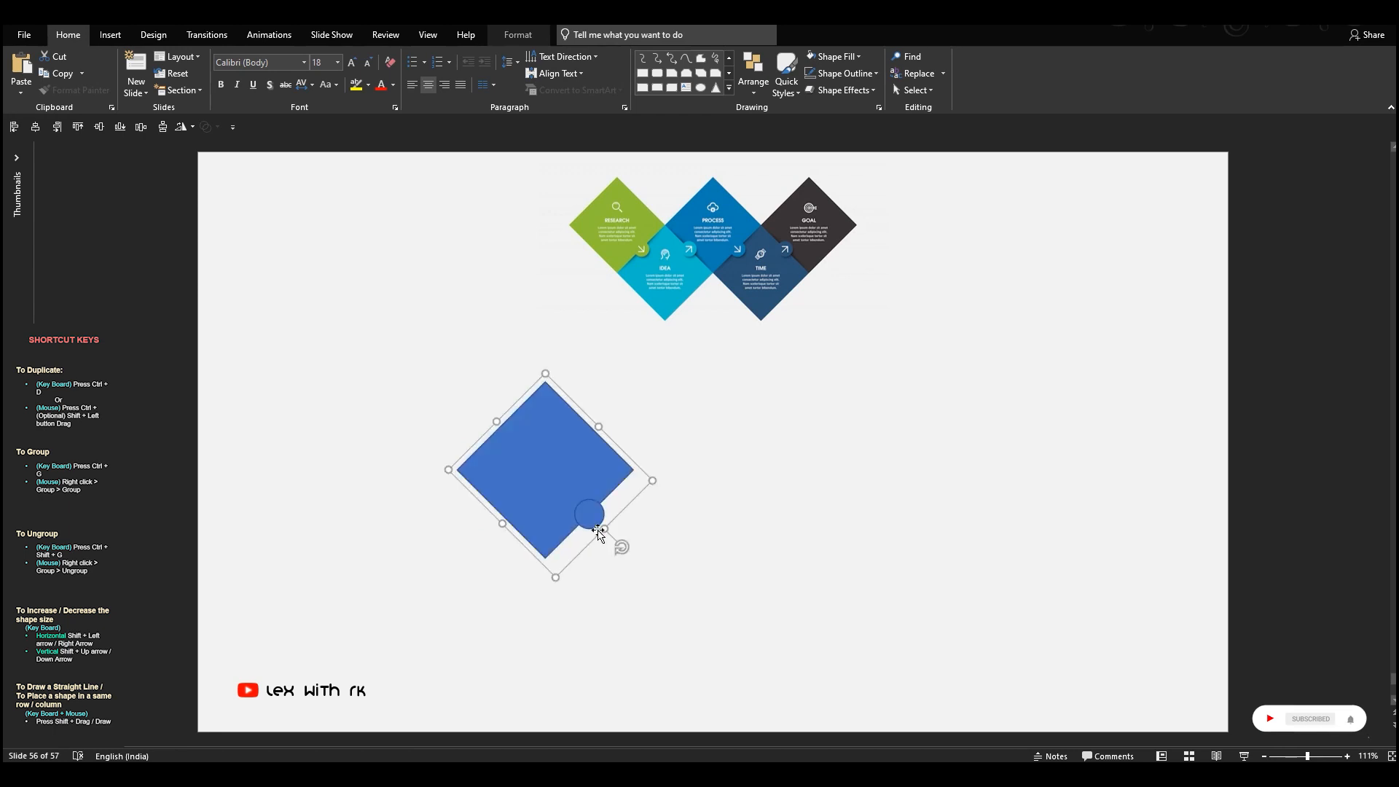
{"action": "left_click", "coordinate": [590, 479]}
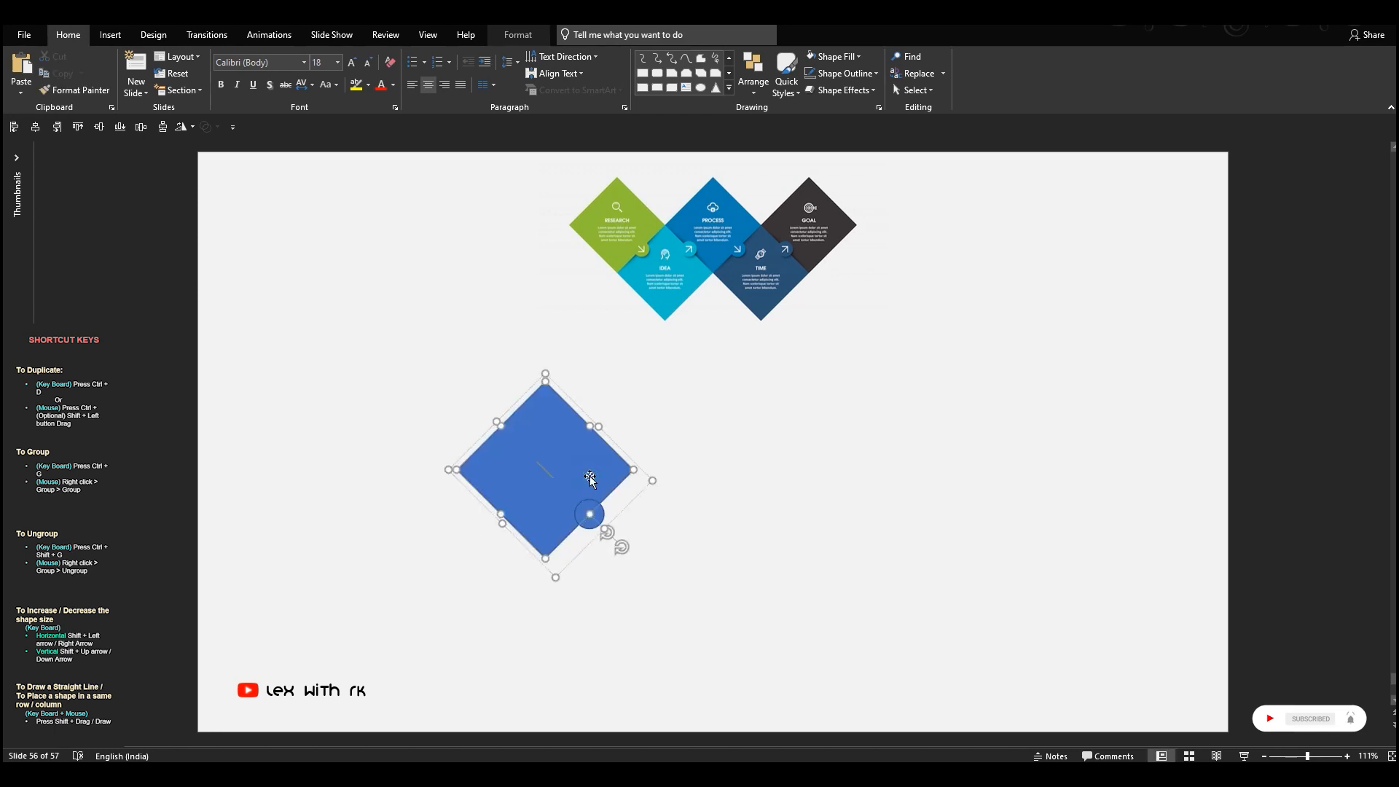
{"action": "left_click", "coordinate": [531, 36]}
{"action": "left_click", "coordinate": [1042, 243]}
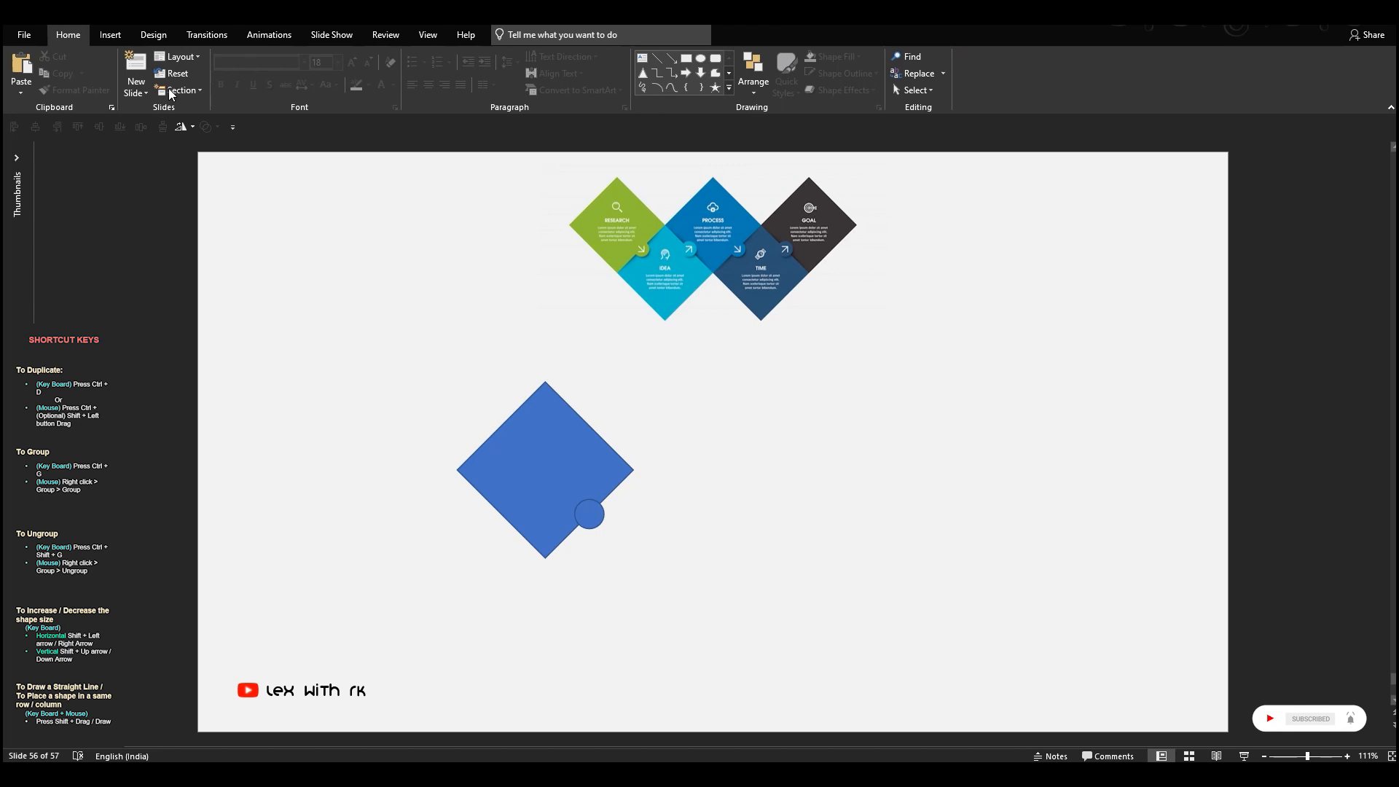
Remove the group's outline and fill it with the green sampled from the reference RESEARCH diamond.
{"action": "left_click", "coordinate": [565, 468]}
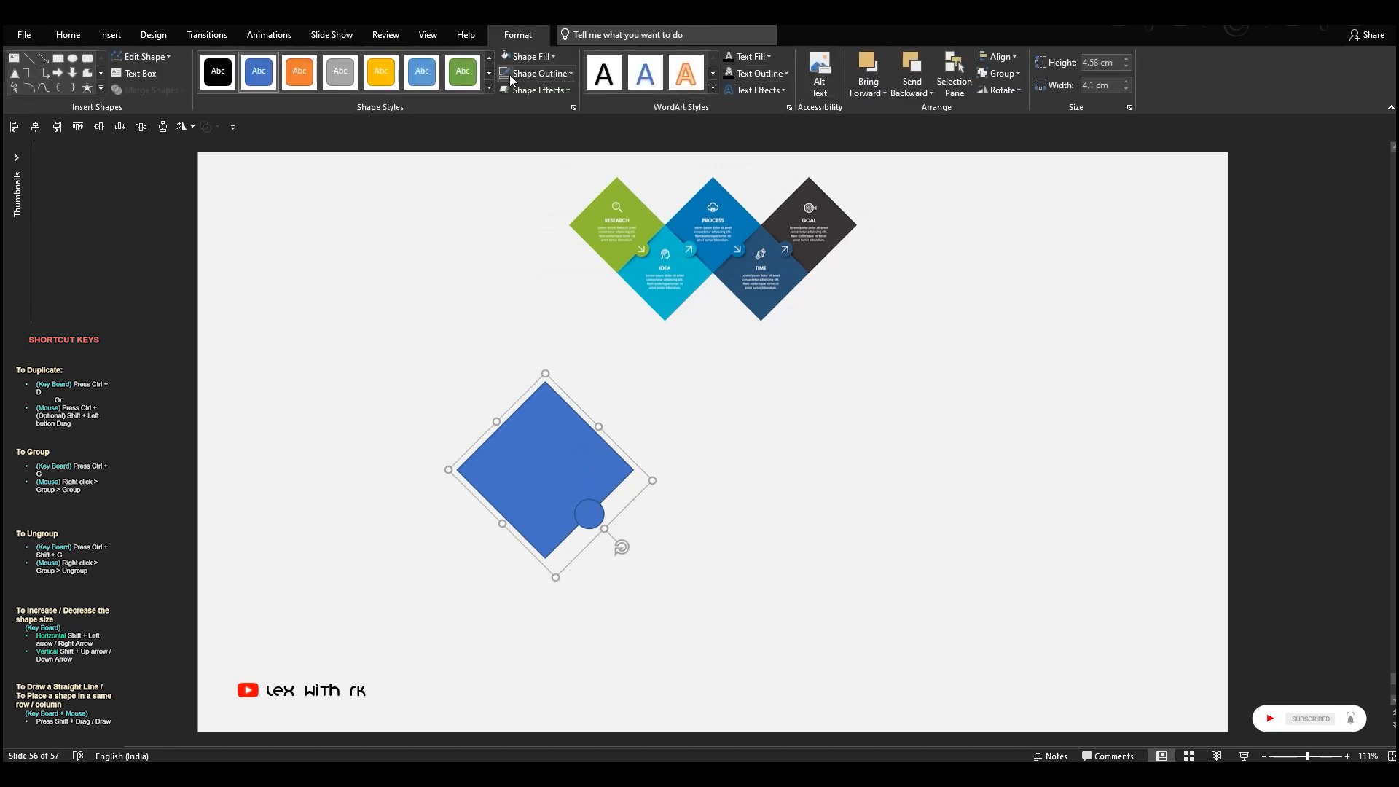
{"action": "left_click", "coordinate": [526, 57]}
{"action": "left_click", "coordinate": [543, 249]}
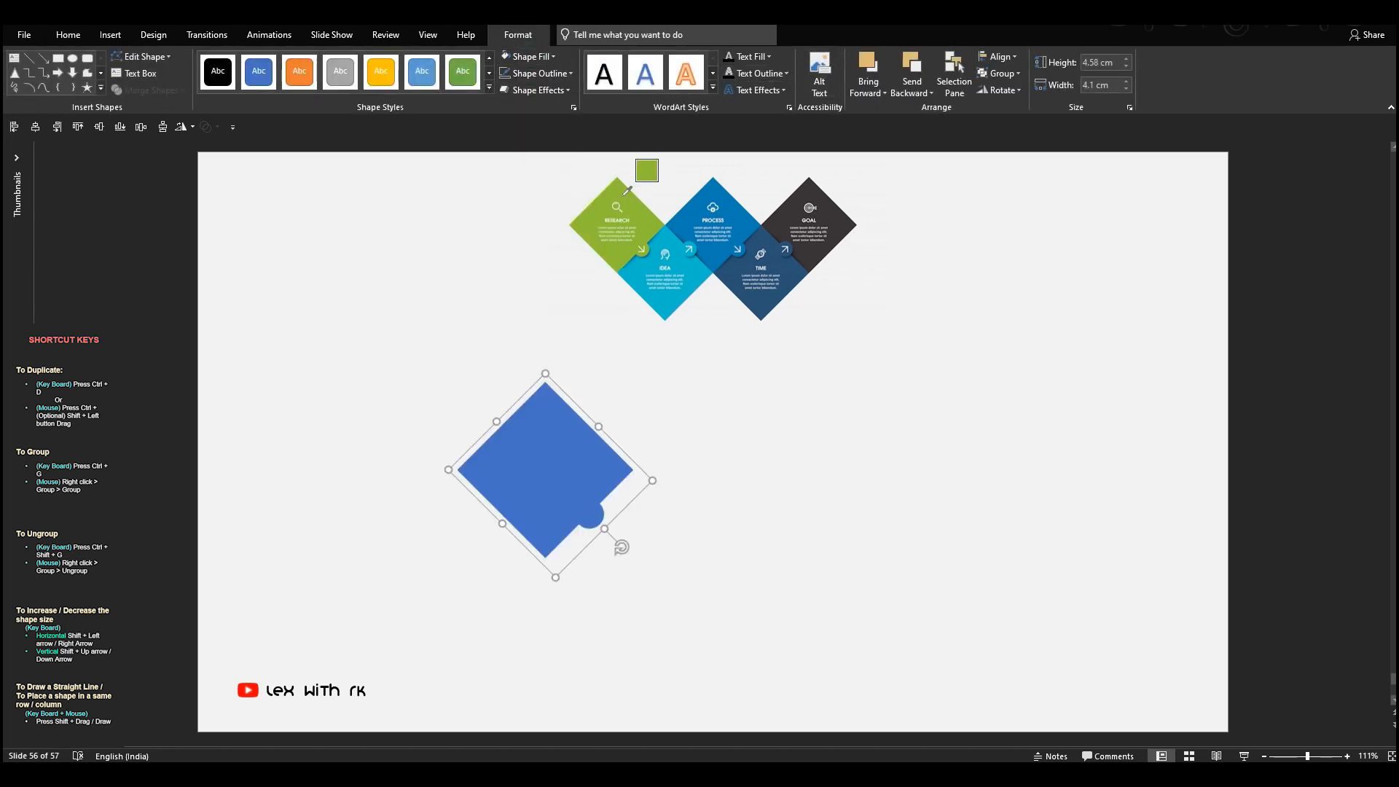
{"action": "left_click", "coordinate": [621, 191]}
Apply an outer shadow cast towards the lower right to the grouped green piece.
{"action": "left_click", "coordinate": [551, 95]}
{"action": "mouse_move", "coordinate": [548, 152]}
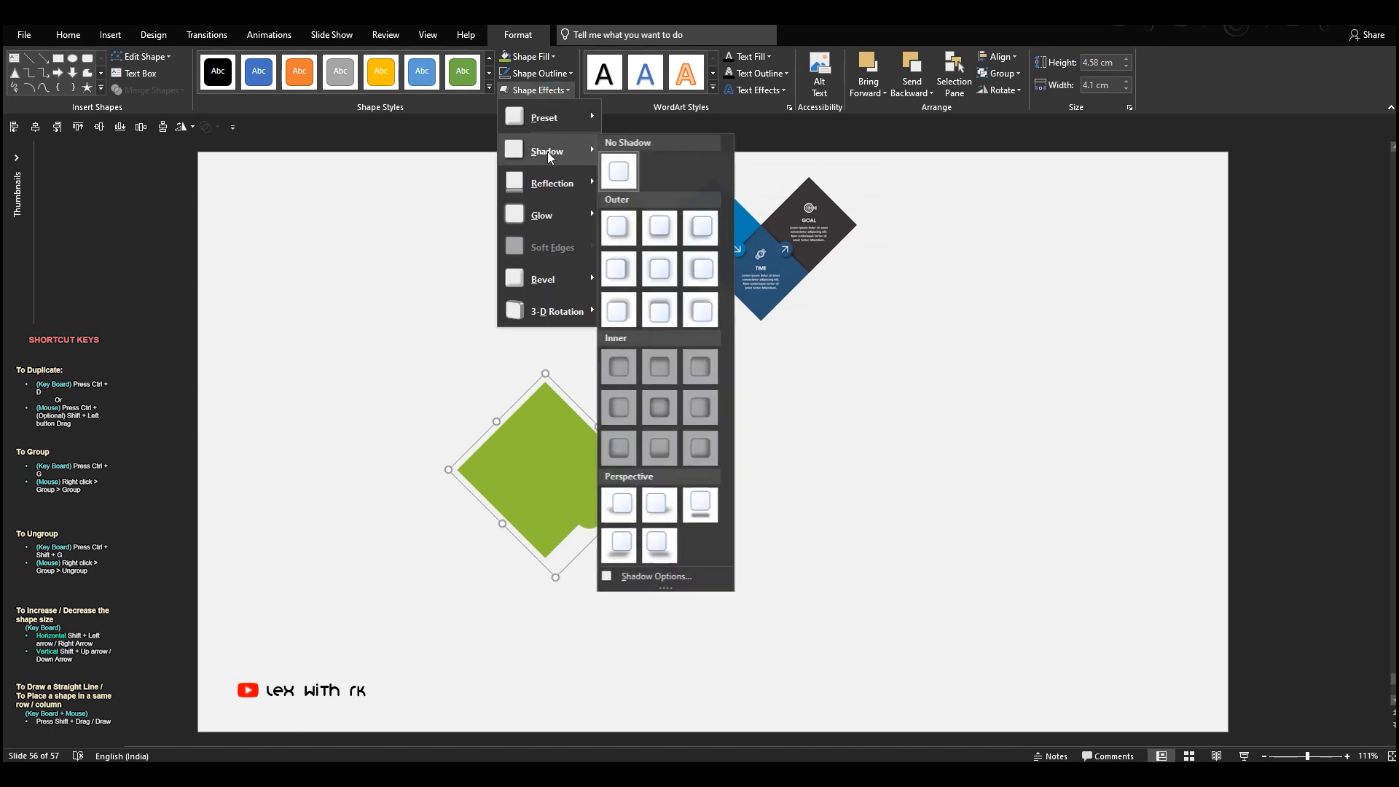
{"action": "left_click", "coordinate": [623, 232]}
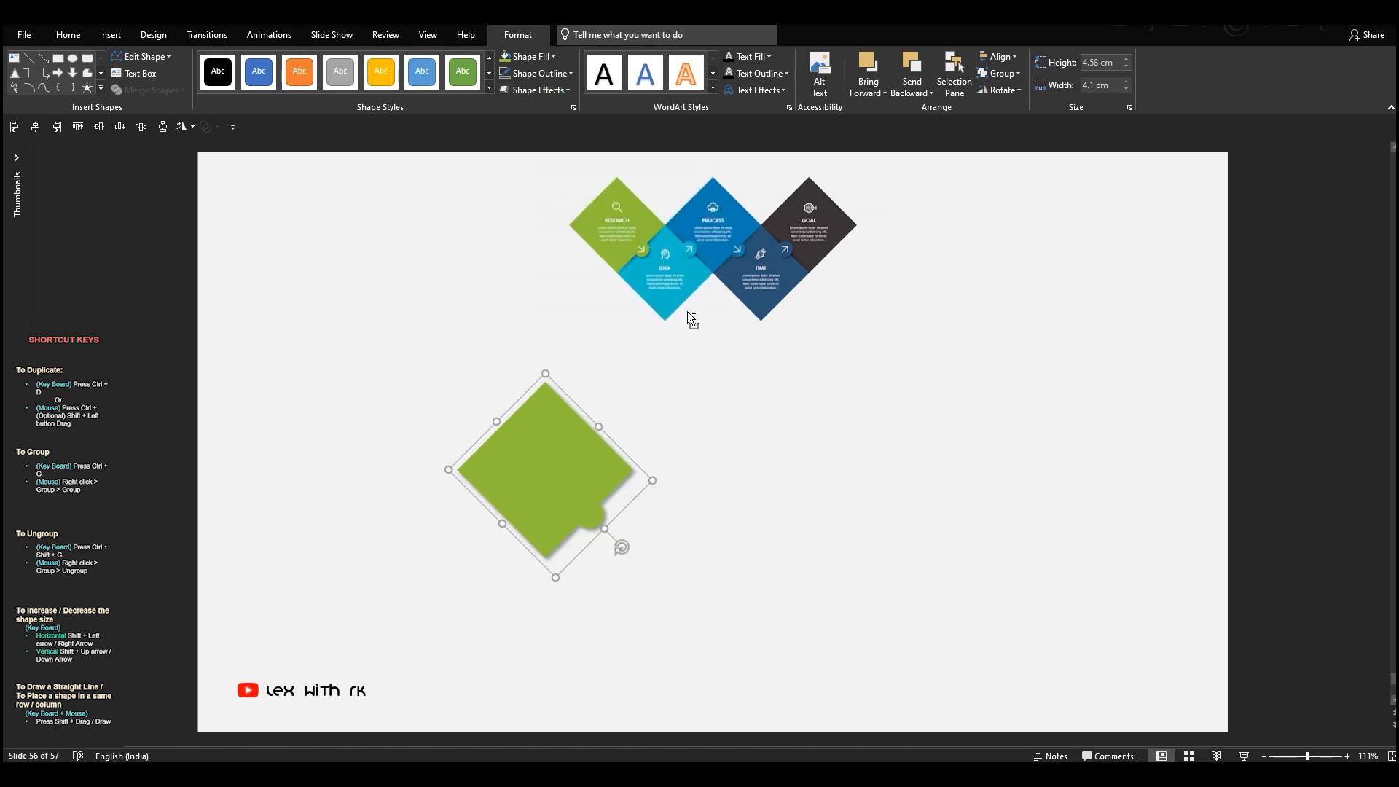
Ungroup the green piece and apply the outer lower-right shadow to the diamond and circle as separate shapes.
{"action": "key", "text": "ctrl+shift+g"}
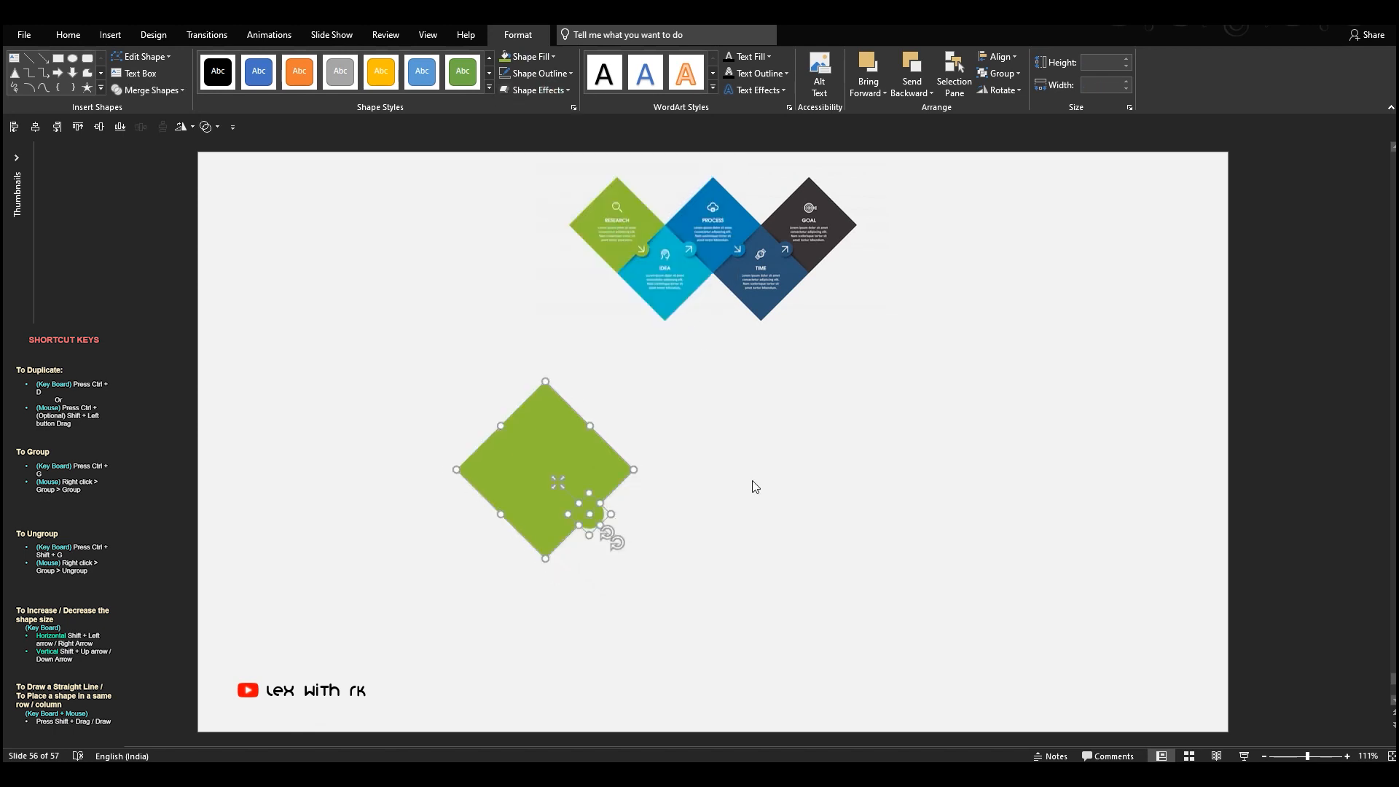
{"action": "left_click", "coordinate": [557, 94]}
{"action": "mouse_move", "coordinate": [548, 151]}
{"action": "left_click", "coordinate": [623, 227]}
{"action": "left_click", "coordinate": [781, 517]}
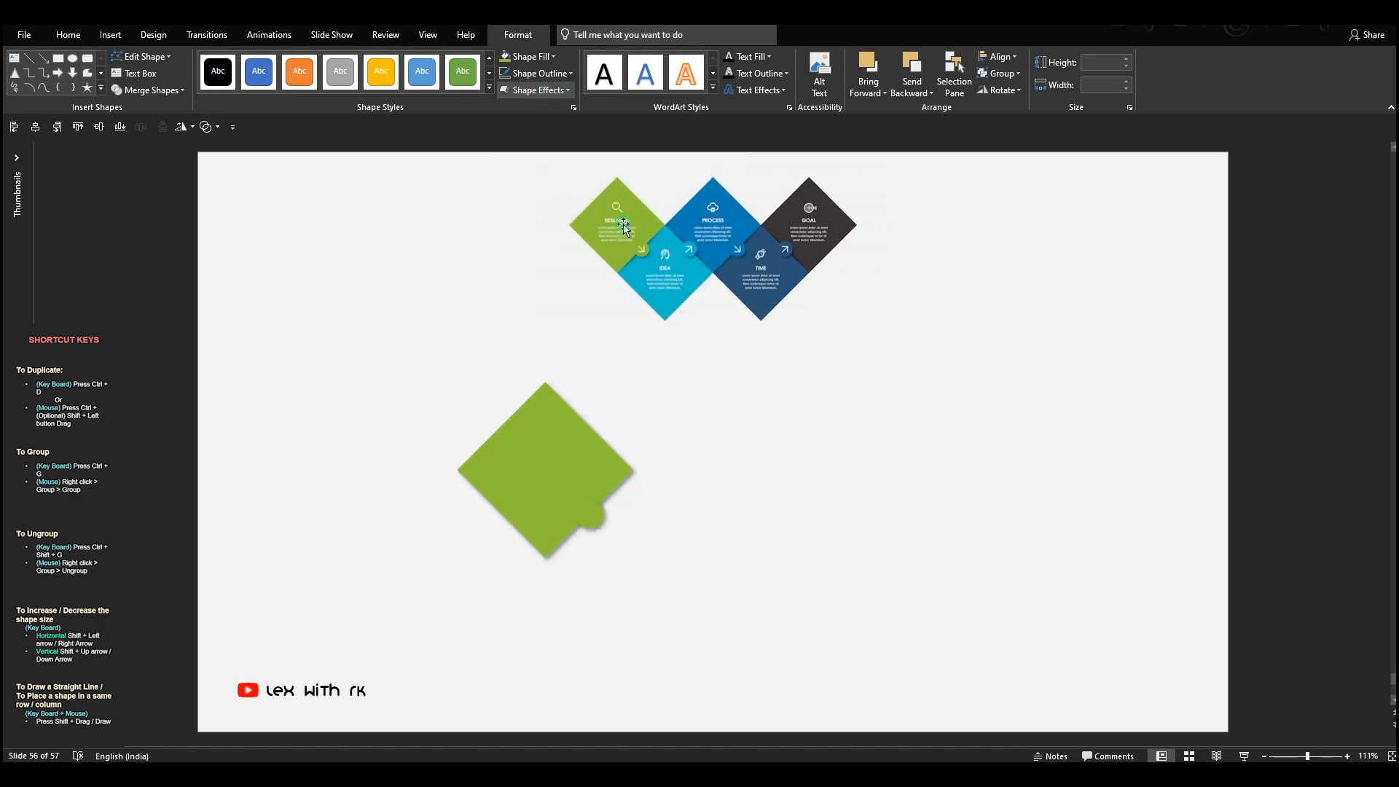
Group the shadowed diamond and circle back into a single piece.
{"action": "left_click", "coordinate": [592, 532]}
{"action": "left_click", "coordinate": [593, 471], "text": "shift"}
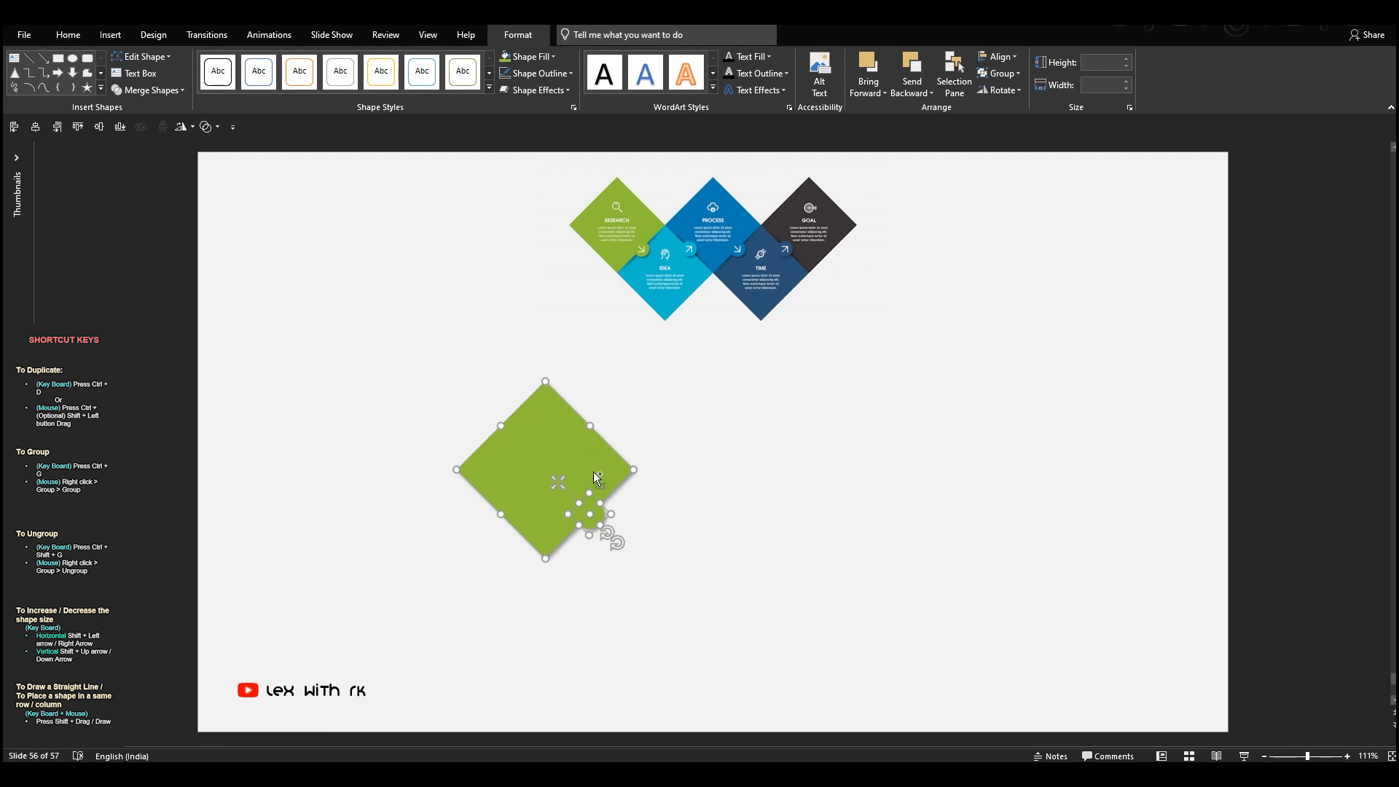
{"action": "key", "text": "ctrl+g"}
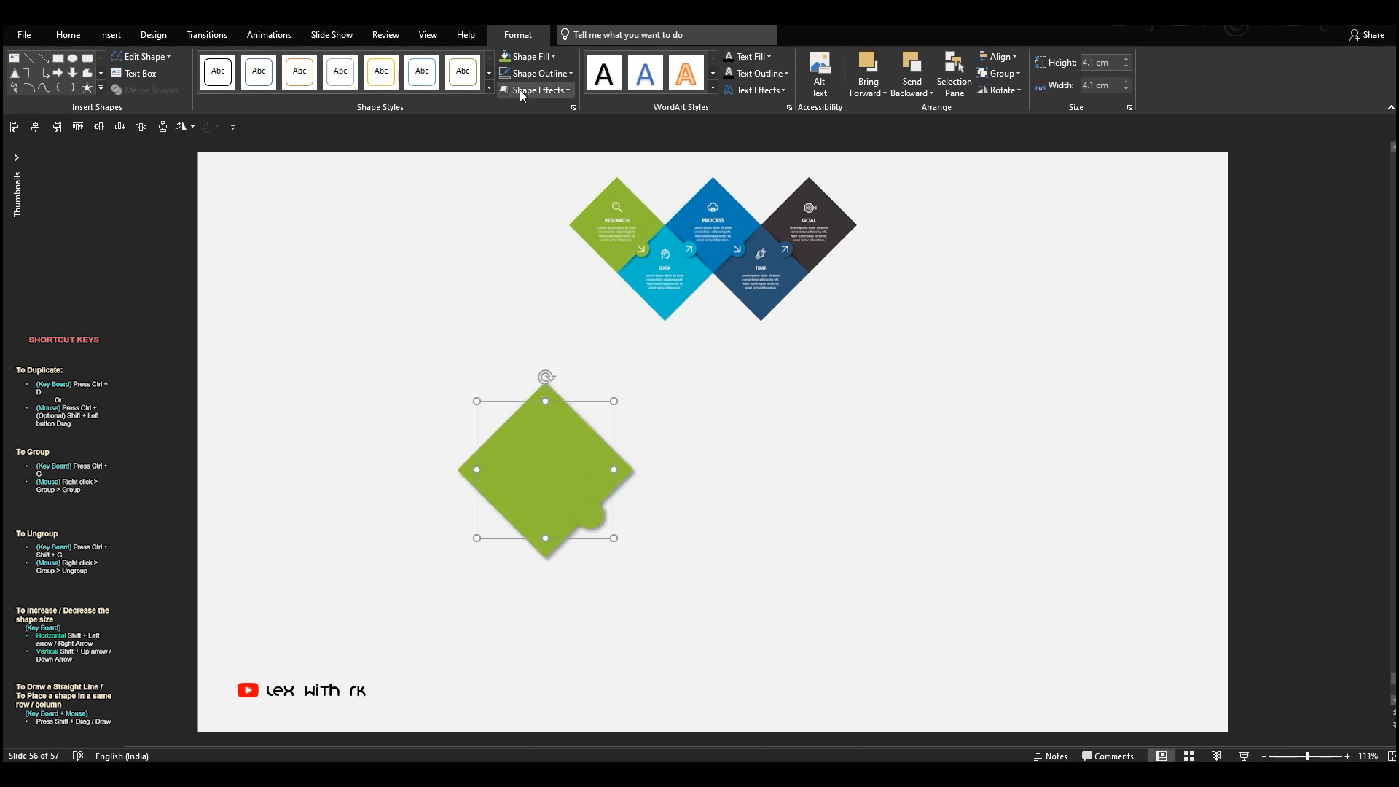
Try removing the shadow from the grouped diamond and circle with the No Shadow option.
{"action": "left_click", "coordinate": [520, 92]}
{"action": "mouse_move", "coordinate": [541, 146]}
{"action": "left_click", "coordinate": [623, 173]}
{"action": "left_click", "coordinate": [597, 507]}
{"action": "left_click", "coordinate": [608, 484], "text": "shift"}
{"action": "left_click", "coordinate": [543, 77]}
{"action": "left_click", "coordinate": [544, 76]}
{"action": "left_click", "coordinate": [550, 91]}
{"action": "mouse_move", "coordinate": [563, 148]}
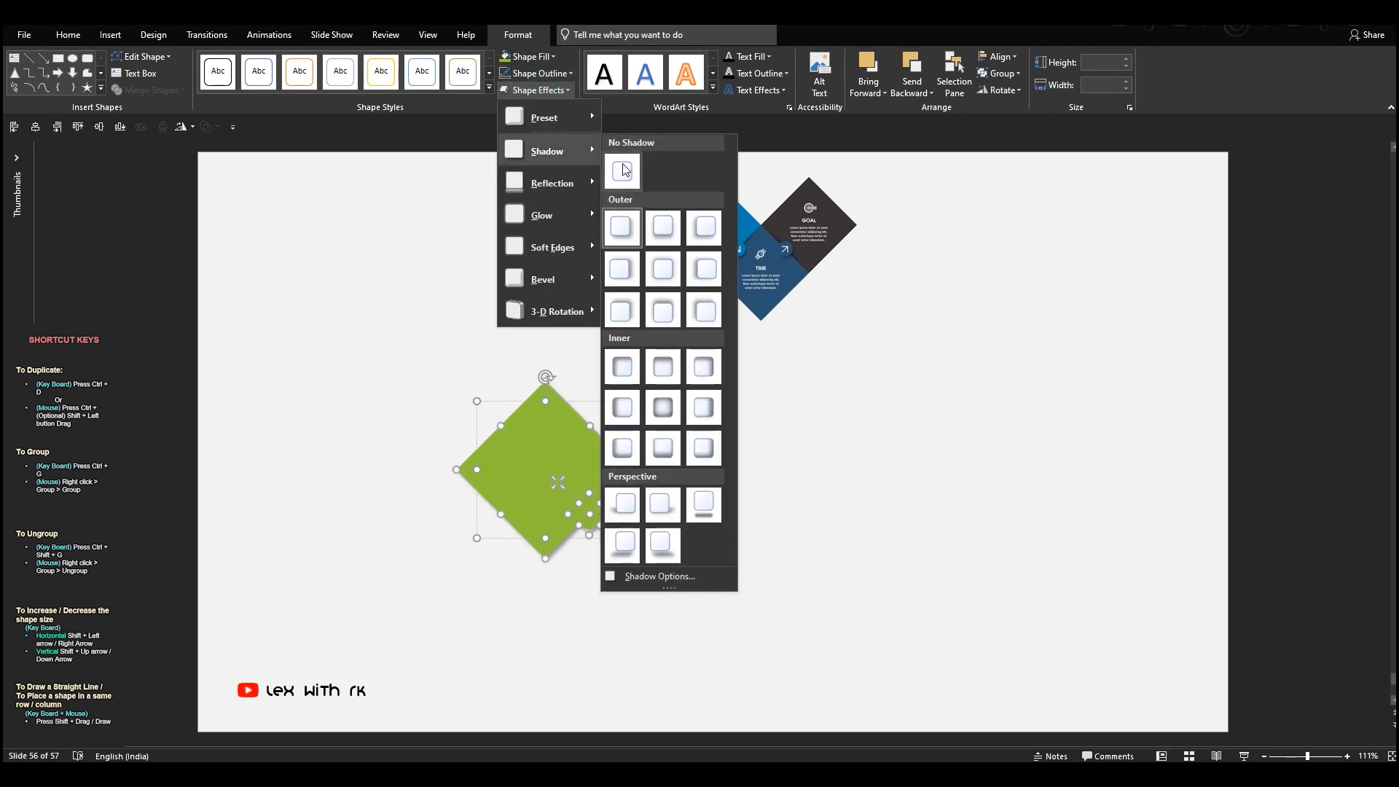
{"action": "left_click", "coordinate": [622, 172]}
{"action": "left_click", "coordinate": [685, 524]}
{"action": "left_click", "coordinate": [584, 461]}
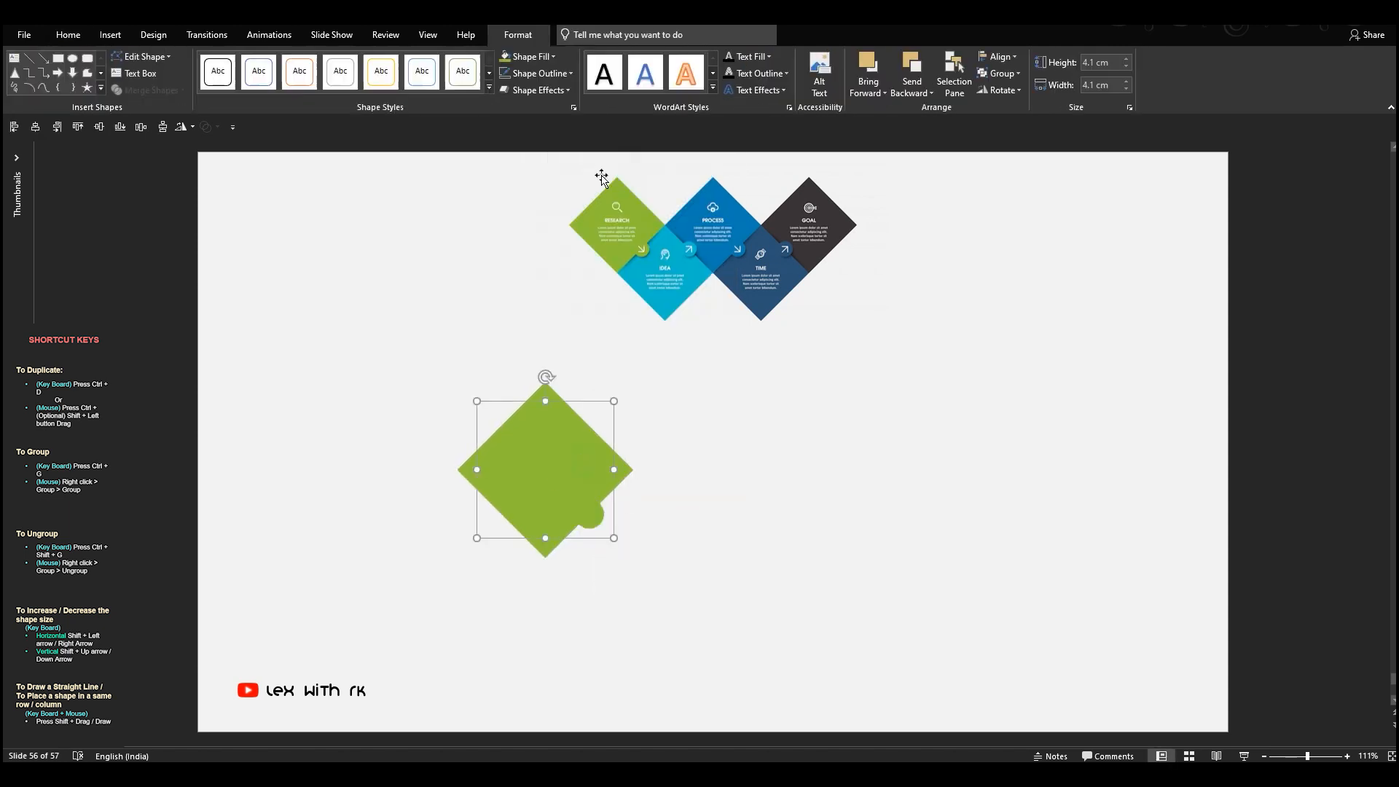
{"action": "left_click", "coordinate": [536, 90]}
{"action": "key", "text": "Escape"}
Duplicate the green piece twice to the right to form a horizontal row of three pieces touching corner to corner.
{"action": "left_click", "coordinate": [739, 520]}
{"action": "left_click", "coordinate": [558, 485]}
{"action": "left_click_drag", "start_coordinate": [557, 486], "coordinate": [732, 479]}
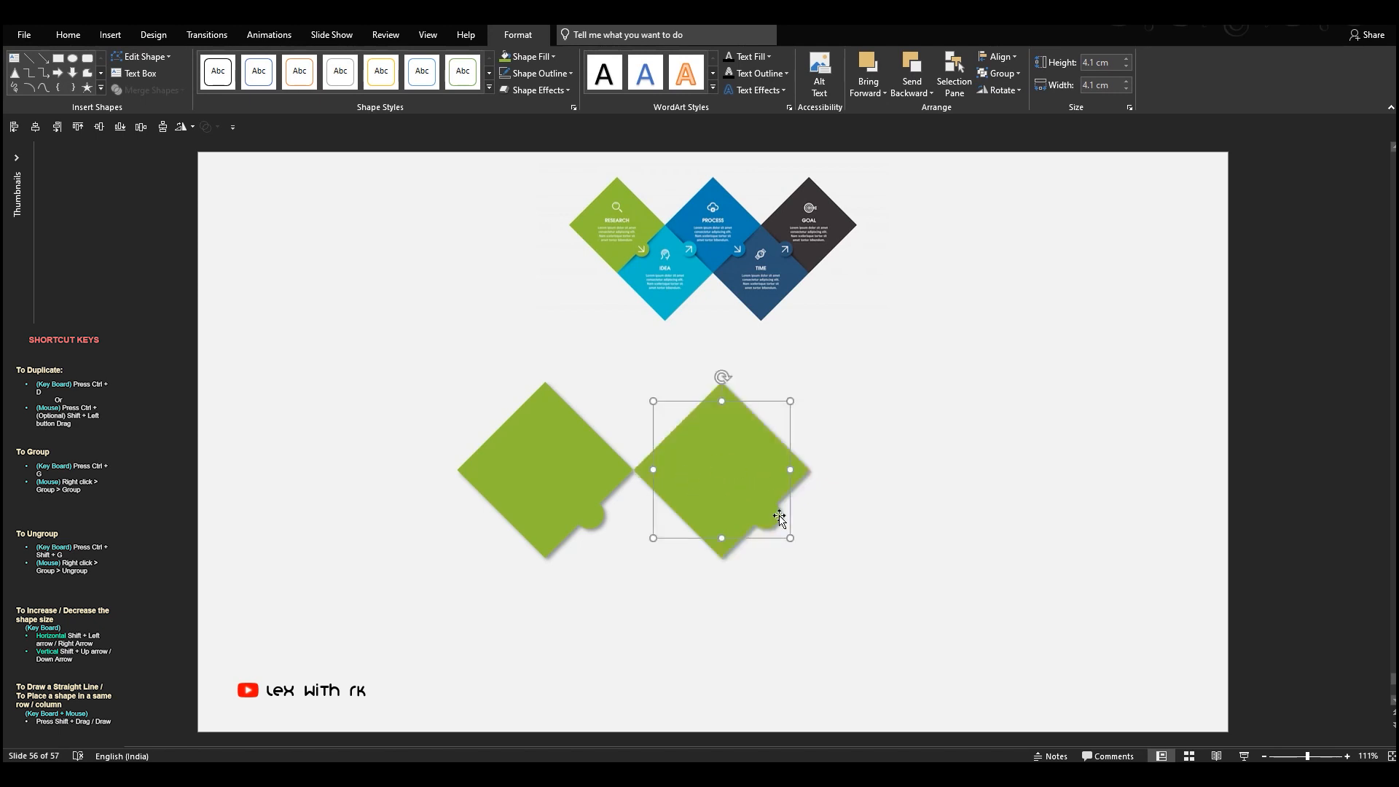
{"action": "left_click_drag", "start_coordinate": [755, 469], "coordinate": [895, 472]}
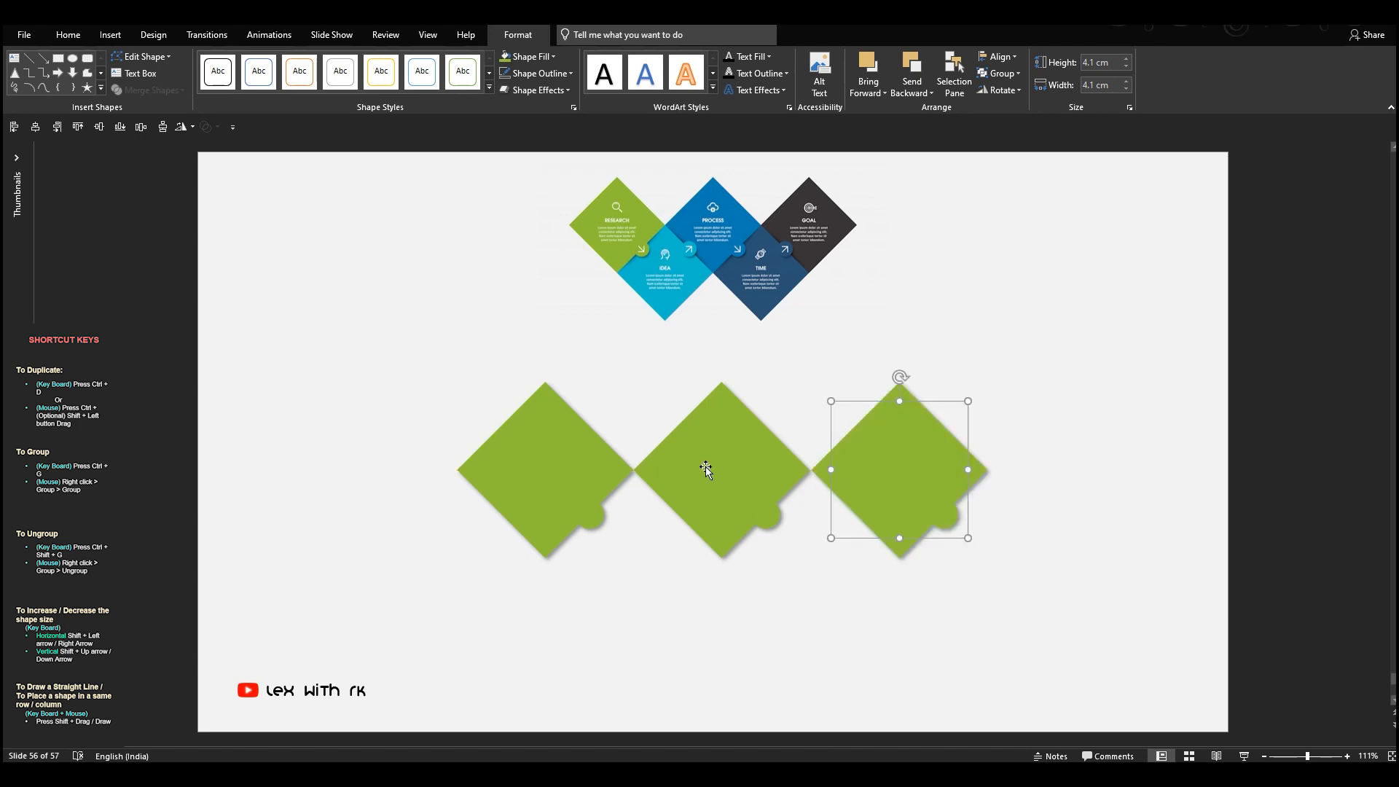
Nudge the third piece so its corner meets the second piece, and delete its circular tab.
{"action": "scroll", "coordinate": [851, 475], "scroll_direction": "up", "scroll_amount": 5, "text": "ctrl"}
{"action": "left_click_drag", "start_coordinate": [824, 453], "coordinate": [820, 452]}
{"action": "scroll", "coordinate": [820, 452], "scroll_direction": "down", "scroll_amount": 4, "text": "ctrl"}
{"action": "left_click", "coordinate": [973, 496]}
{"action": "key", "text": "Delete"}
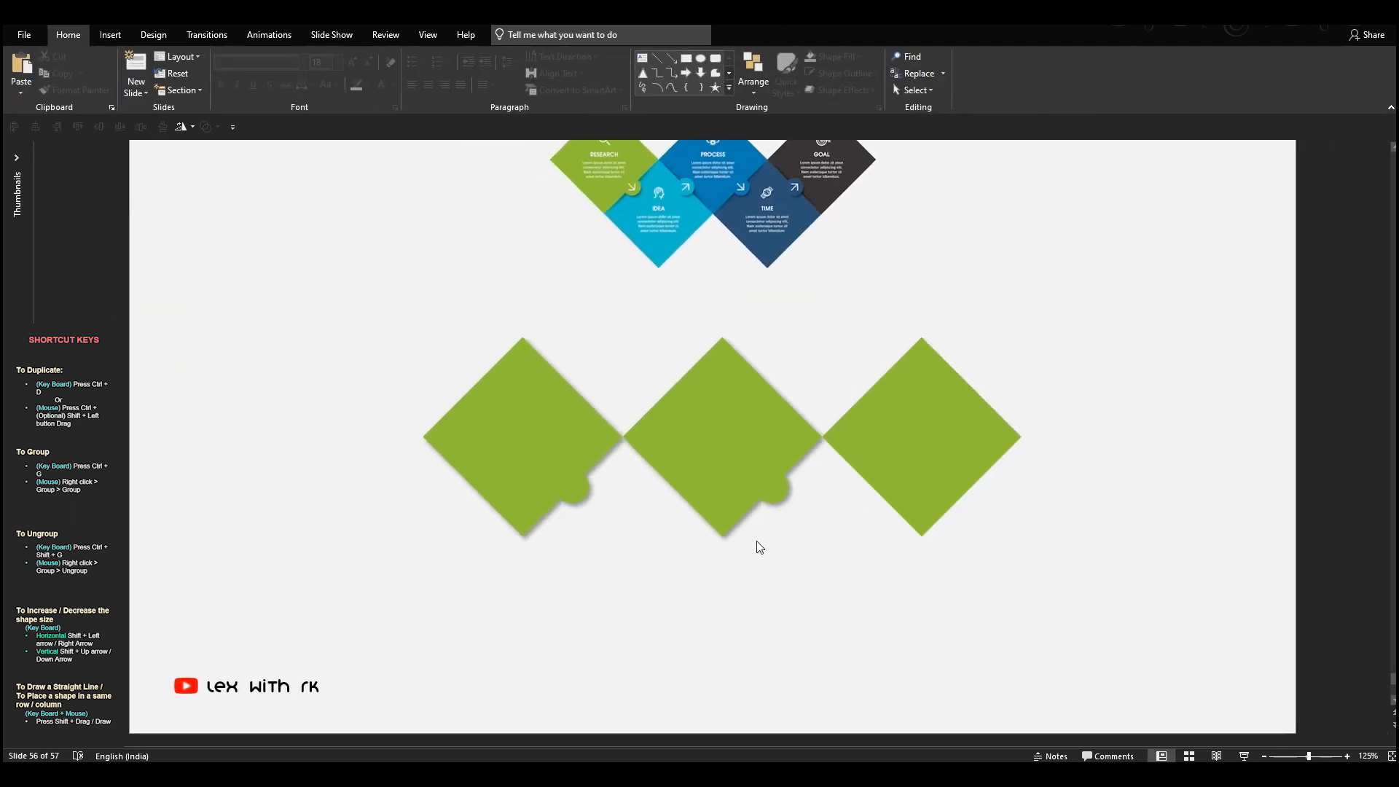
Place a copy of the first piece below and between the first two, rotated so its tab points to the upper right.
{"action": "scroll", "coordinate": [757, 546], "scroll_direction": "down", "scroll_amount": 2, "text": "ctrl"}
{"action": "left_click", "coordinate": [598, 484]}
{"action": "left_click_drag", "start_coordinate": [586, 477], "coordinate": [593, 603], "text": "ctrl+shift"}
{"action": "left_click_drag", "start_coordinate": [558, 504], "coordinate": [627, 534]}
Send the first lower piece and the upper middle piece to the back so each tab overlaps its following piece.
{"action": "right_click", "coordinate": [734, 453]}
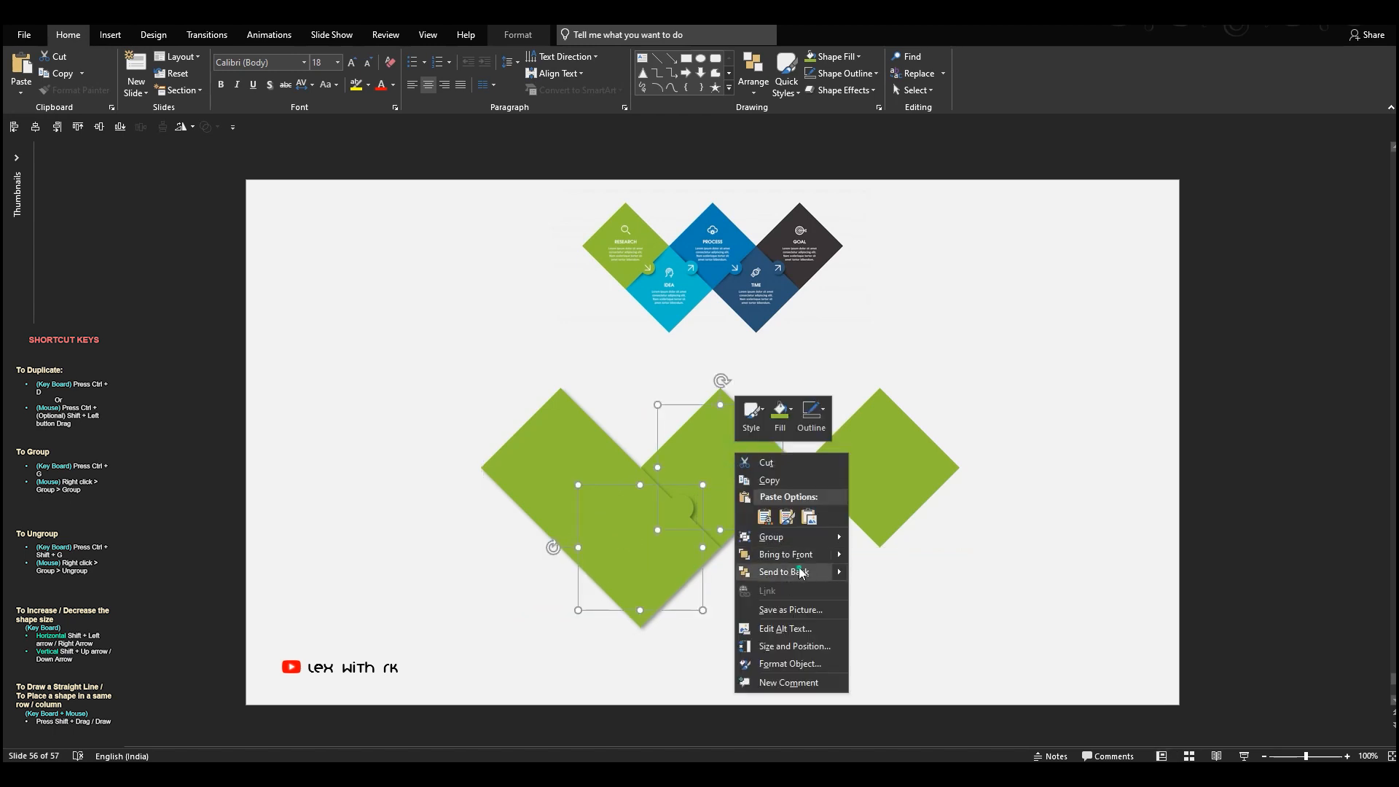
{"action": "left_click", "coordinate": [799, 573]}
{"action": "left_click", "coordinate": [856, 593]}
Duplicate the lower piece between the second and third upper pieces, and send it and the third piece to the back.
{"action": "left_click", "coordinate": [689, 535]}
{"action": "left_click_drag", "start_coordinate": [646, 557], "coordinate": [809, 549]}
{"action": "left_click", "coordinate": [878, 484], "text": "shift"}
{"action": "right_click", "coordinate": [902, 461]}
{"action": "left_click", "coordinate": [1052, 500]}
Fill the first lower piece with the cyan sampled from the reference IDEA diamond.
{"action": "scroll", "coordinate": [788, 521], "scroll_direction": "up", "scroll_amount": 2}
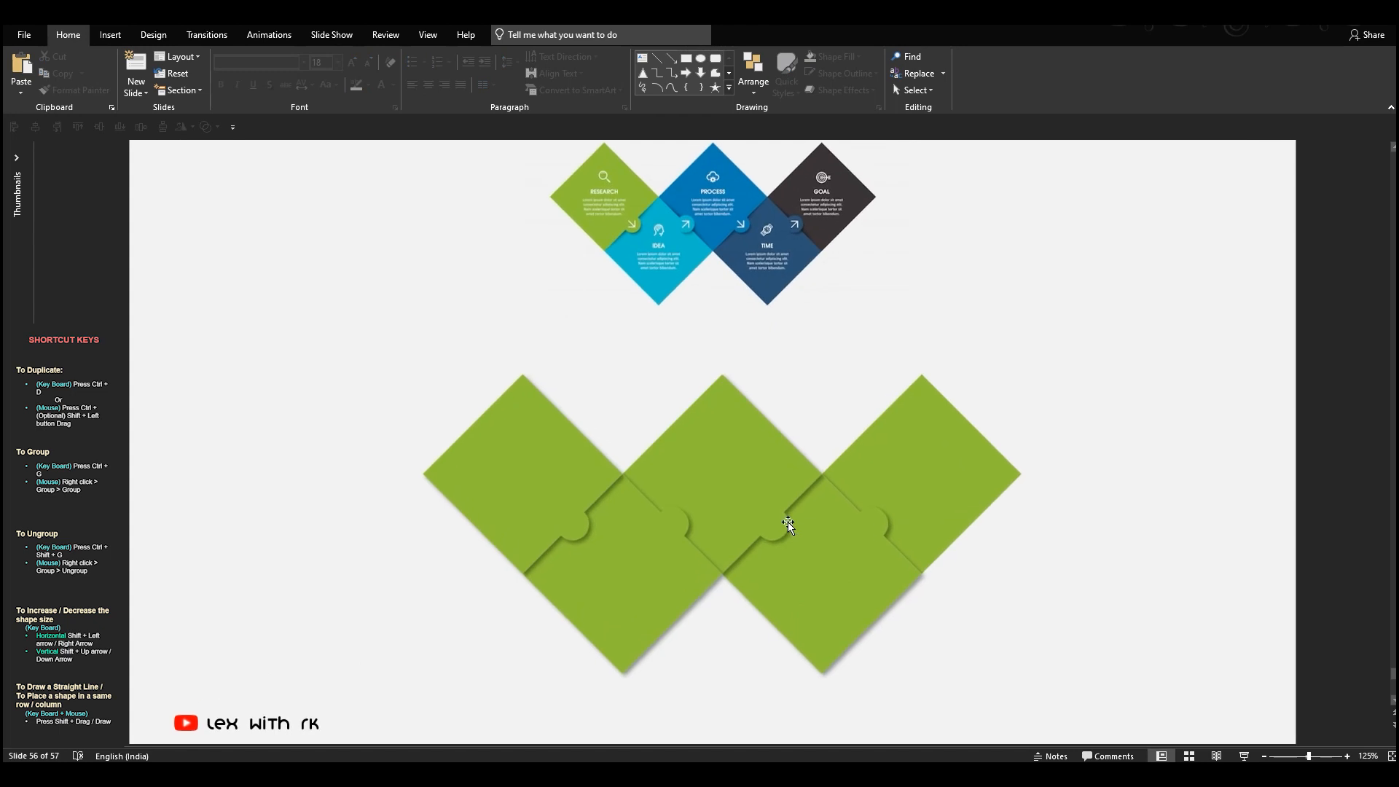
{"action": "left_click", "coordinate": [625, 550]}
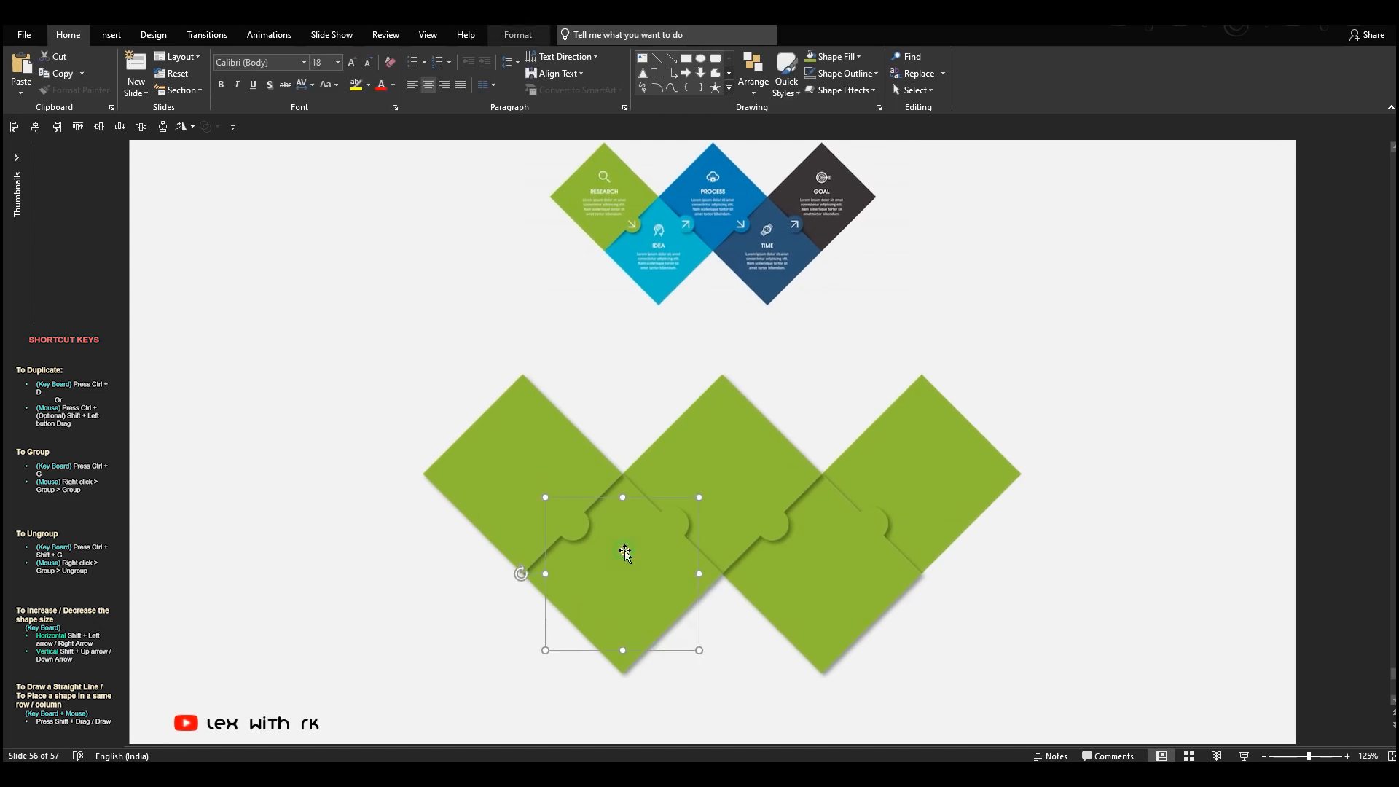
{"action": "left_click", "coordinate": [853, 58]}
{"action": "left_click", "coordinate": [845, 251]}
{"action": "left_click", "coordinate": [659, 213]}
Fill the upper middle piece with the blue sampled from the reference PROCESS diamond.
{"action": "left_click", "coordinate": [731, 424]}
{"action": "left_click", "coordinate": [831, 56]}
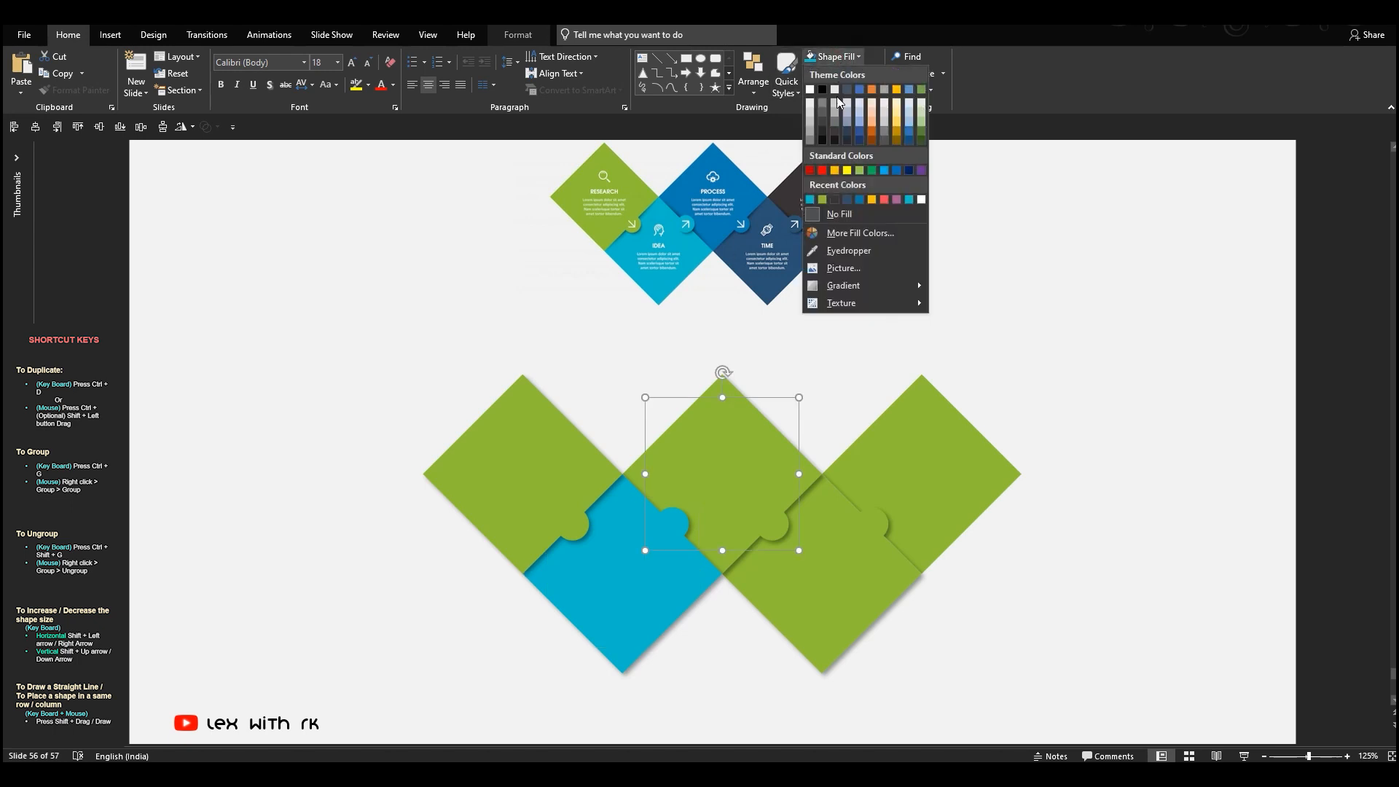
{"action": "left_click", "coordinate": [845, 251]}
{"action": "left_click", "coordinate": [770, 160]}
Fill the second lower piece with the navy sampled from the reference TIME diamond.
{"action": "left_click", "coordinate": [821, 544]}
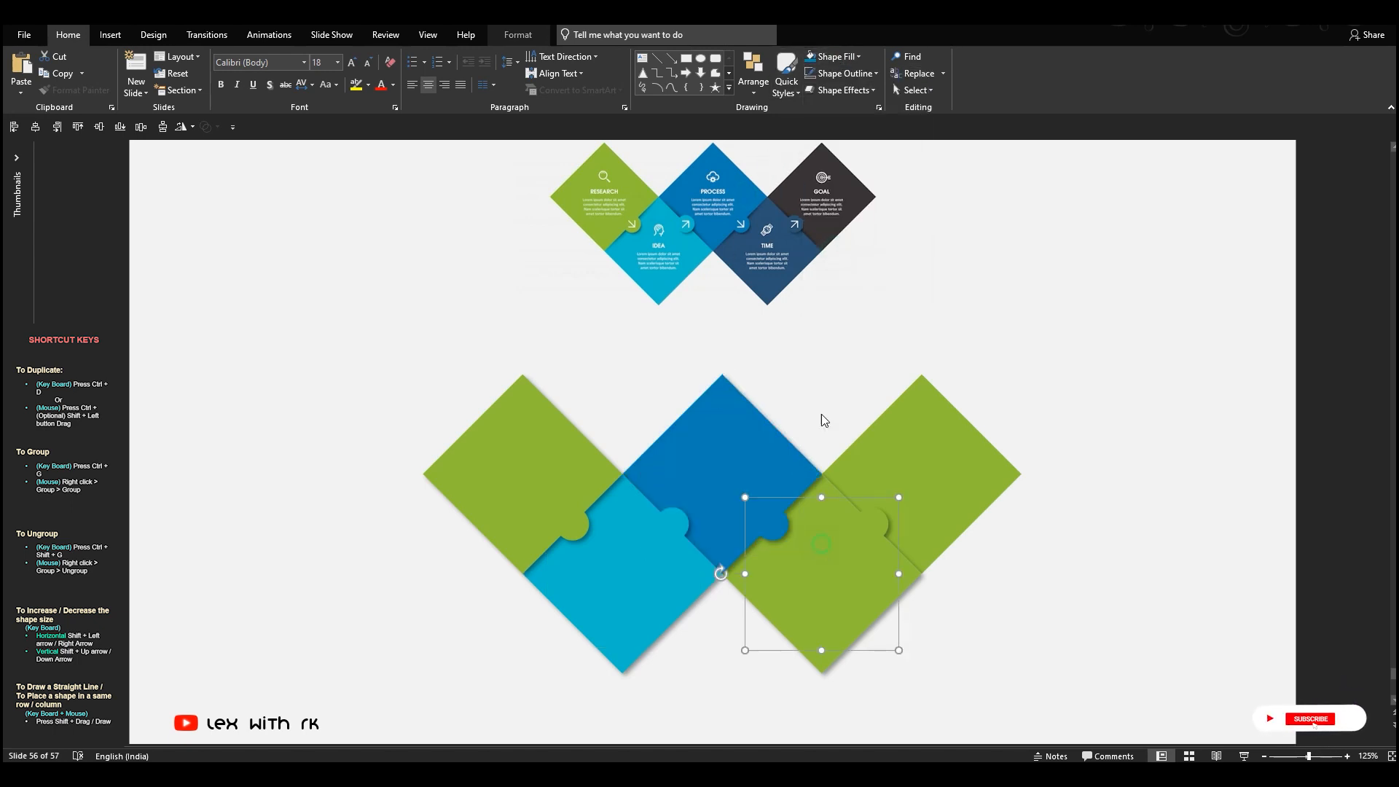
{"action": "left_click", "coordinate": [831, 57]}
{"action": "left_click", "coordinate": [844, 251]}
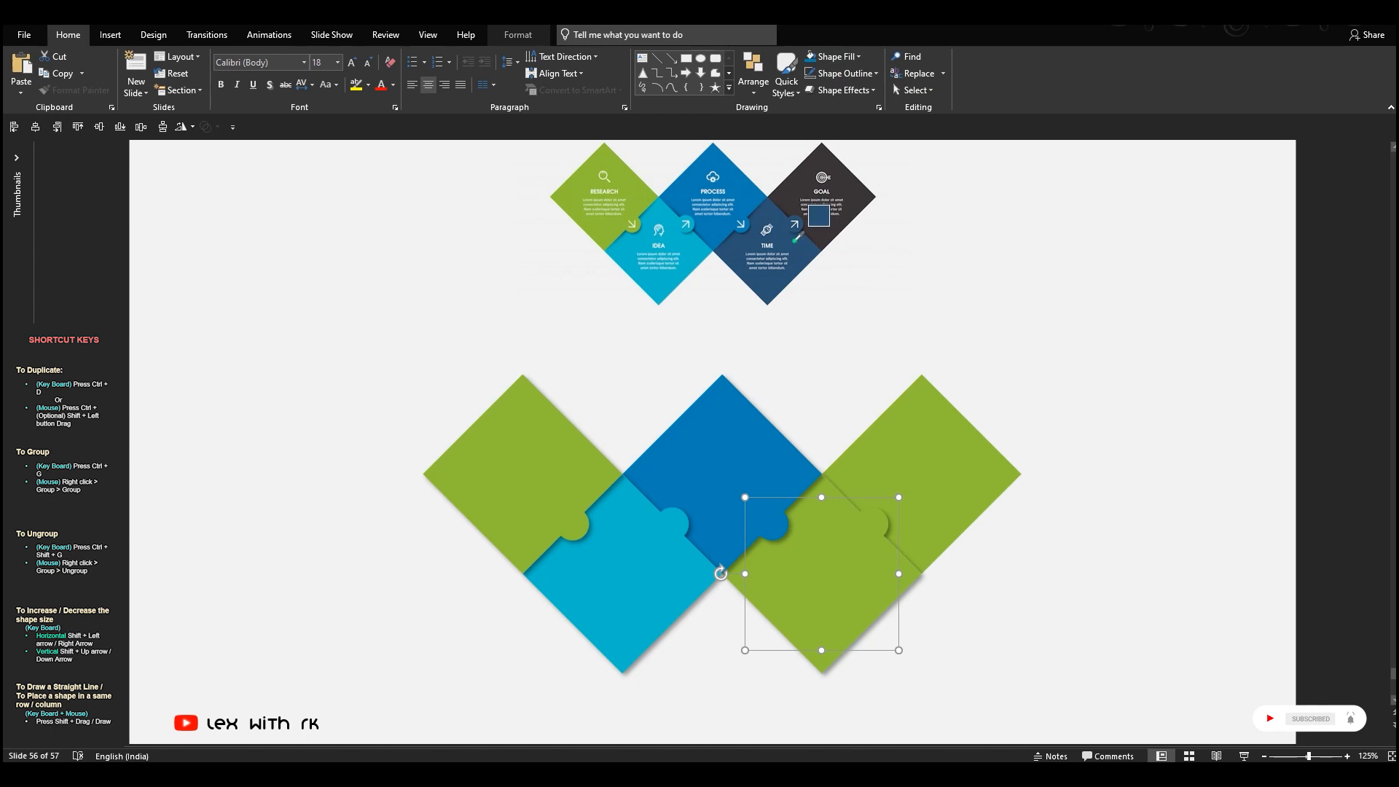
{"action": "left_click", "coordinate": [794, 239]}
Fill the last upper diamond with the dark grey sampled from the reference GOAL diamond.
{"action": "left_click", "coordinate": [928, 446]}
{"action": "left_click", "coordinate": [845, 58]}
{"action": "left_click", "coordinate": [845, 251]}
{"action": "left_click", "coordinate": [830, 160]}
{"action": "left_click", "coordinate": [1049, 343]}
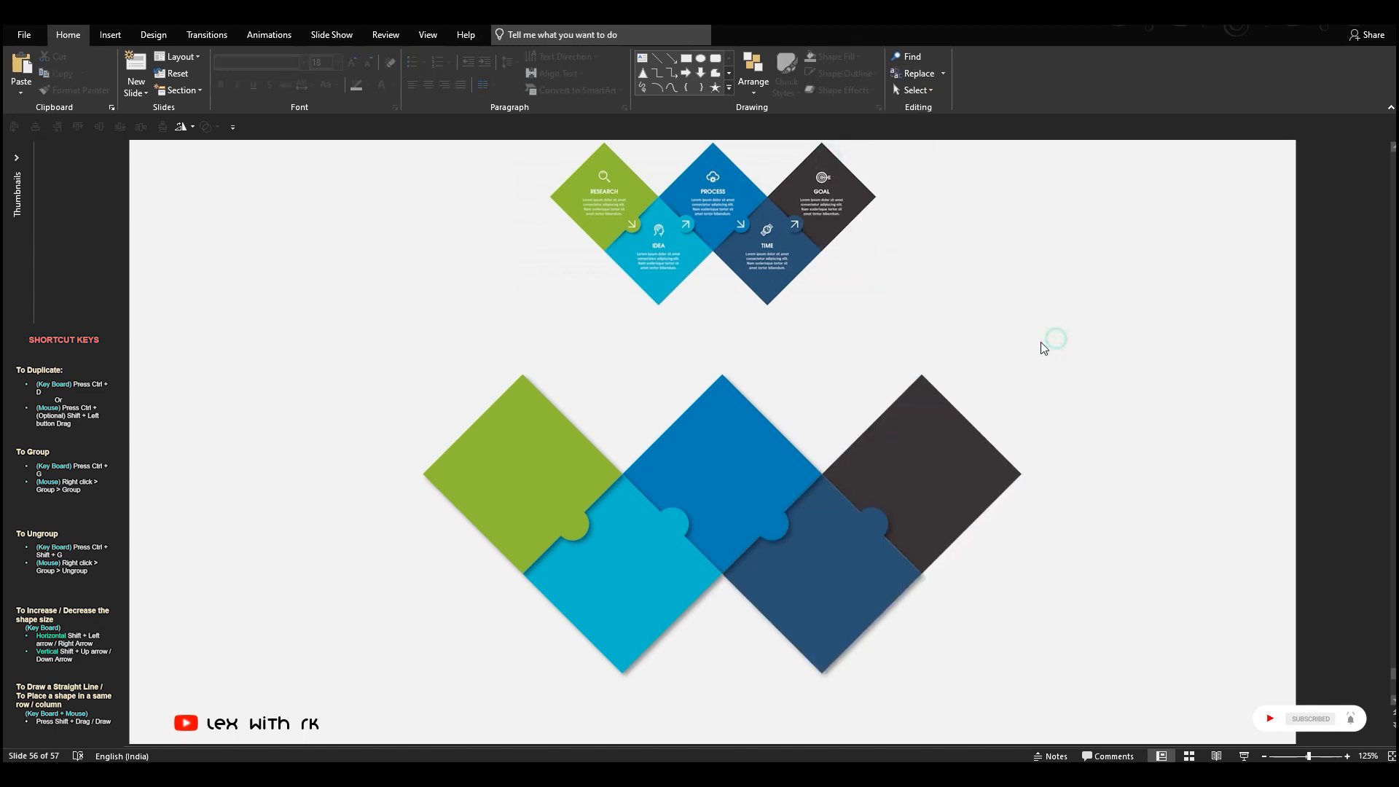
Draw a short horizontal line in the empty area beside the reference graphic.
{"action": "scroll", "coordinate": [1038, 351], "scroll_direction": "down", "scroll_amount": 2}
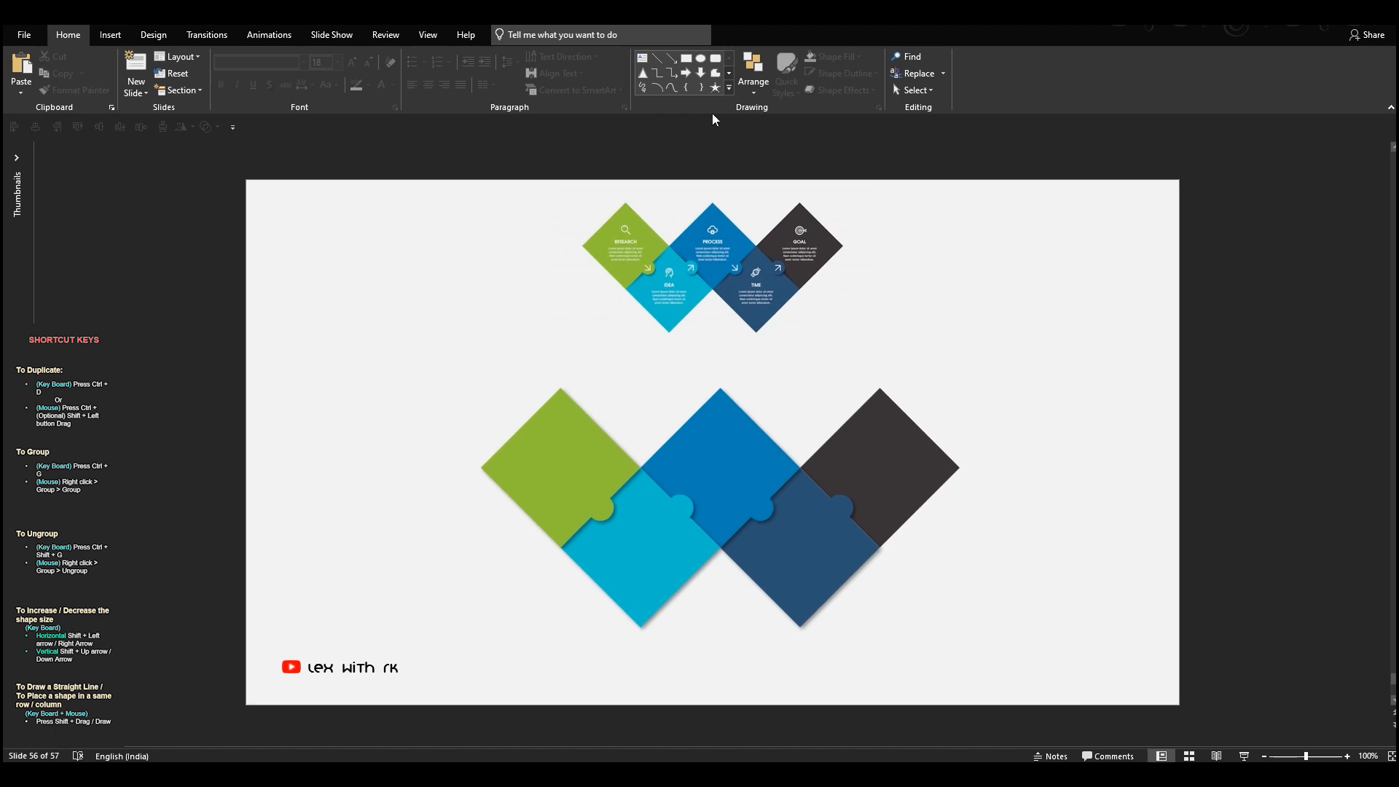
{"action": "left_click", "coordinate": [660, 58]}
{"action": "left_click_drag", "start_coordinate": [387, 271], "coordinate": [425, 271]}
{"action": "scroll", "coordinate": [426, 271], "scroll_direction": "up", "scroll_amount": 5}
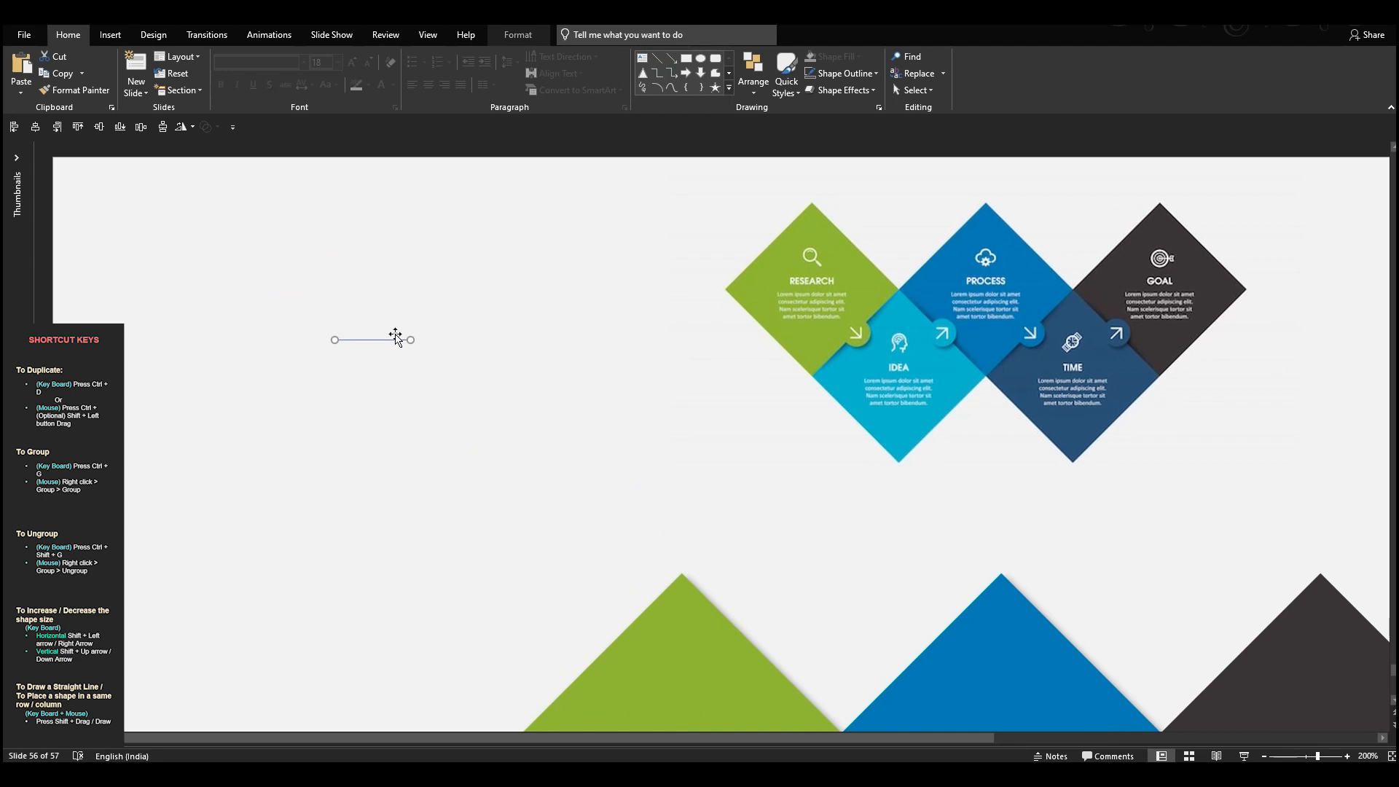
Form an arrowhead at the line's right end from a diagonal line copy and its vertically mirrored duplicate.
{"action": "mouse_move", "coordinate": [399, 340]}
{"action": "left_mouse_down"}
{"action": "mouse_move", "coordinate": [400, 292]}
{"action": "mouse_move", "coordinate": [411, 339]}
{"action": "left_mouse_up"}
{"action": "left_click_drag", "start_coordinate": [337, 292], "coordinate": [382, 307]}
{"action": "left_click_drag", "start_coordinate": [383, 311], "coordinate": [400, 364]}
{"action": "left_click", "coordinate": [184, 127]}
{"action": "left_click", "coordinate": [195, 181]}
Shorten the arrow's horizontal shaft from its left end.
{"action": "left_click_drag", "start_coordinate": [392, 362], "coordinate": [370, 339]}
{"action": "left_click", "coordinate": [468, 279]}
{"action": "left_click", "coordinate": [373, 341]}
{"action": "left_click", "coordinate": [432, 305]}
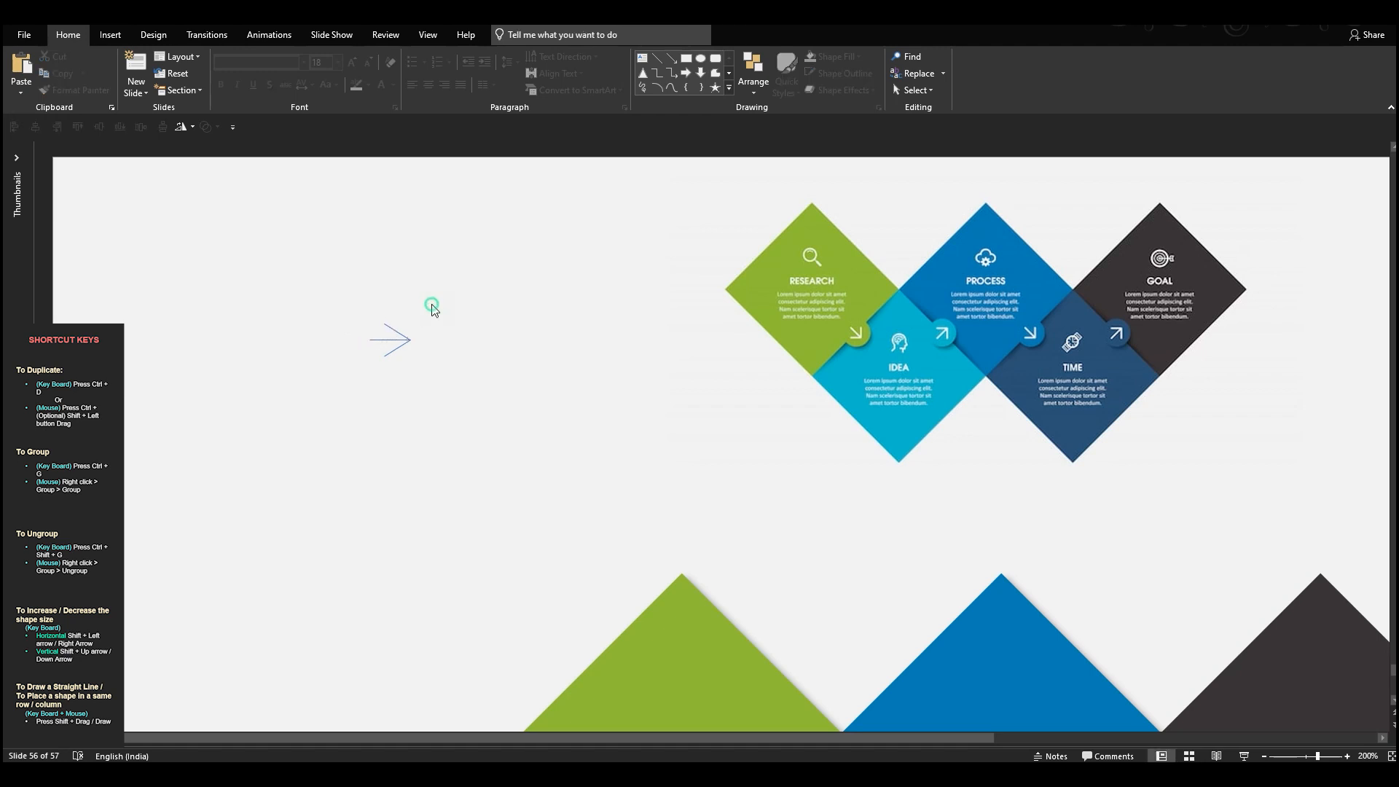
Trim the shaft slightly further to match the arrowhead and group the three lines into one arrow.
{"action": "left_click_drag", "start_coordinate": [440, 295], "coordinate": [380, 340]}
{"action": "key", "text": "ctrl+g"}
{"action": "left_click", "coordinate": [373, 341]}
{"action": "left_click_drag", "start_coordinate": [442, 297], "coordinate": [357, 389]}
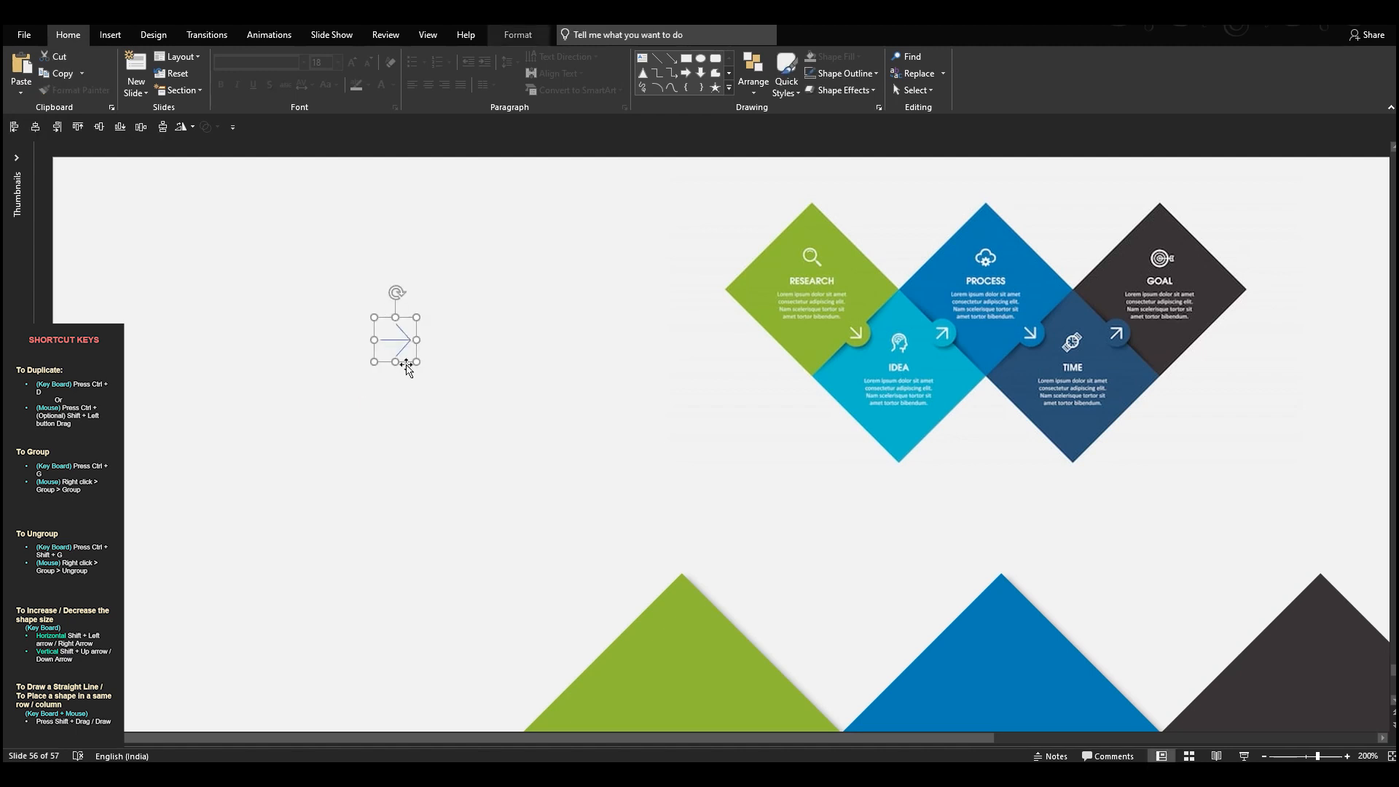
Set the arrow's outline to white and move it onto the green piece beside its circular tab.
{"action": "left_click", "coordinate": [843, 73]}
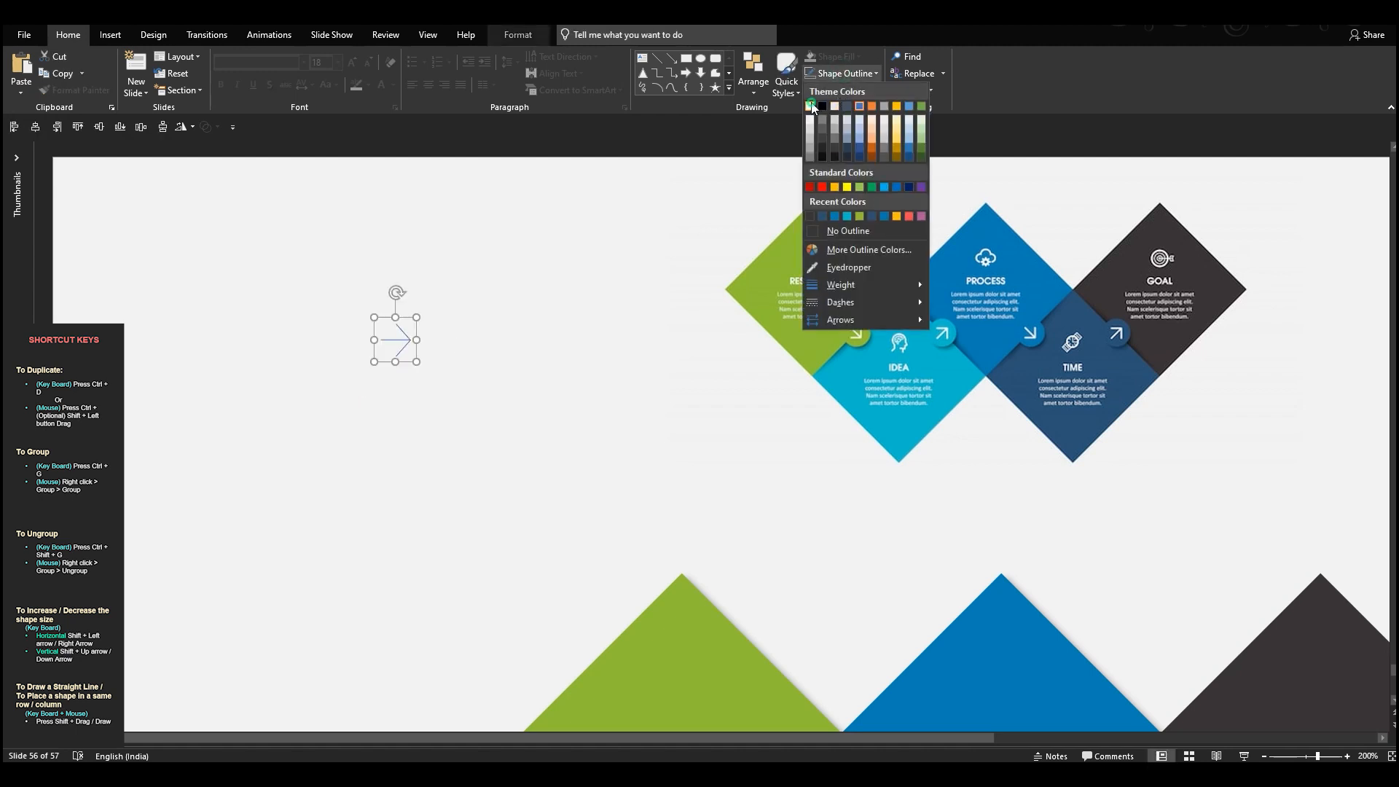
{"action": "left_click", "coordinate": [810, 105]}
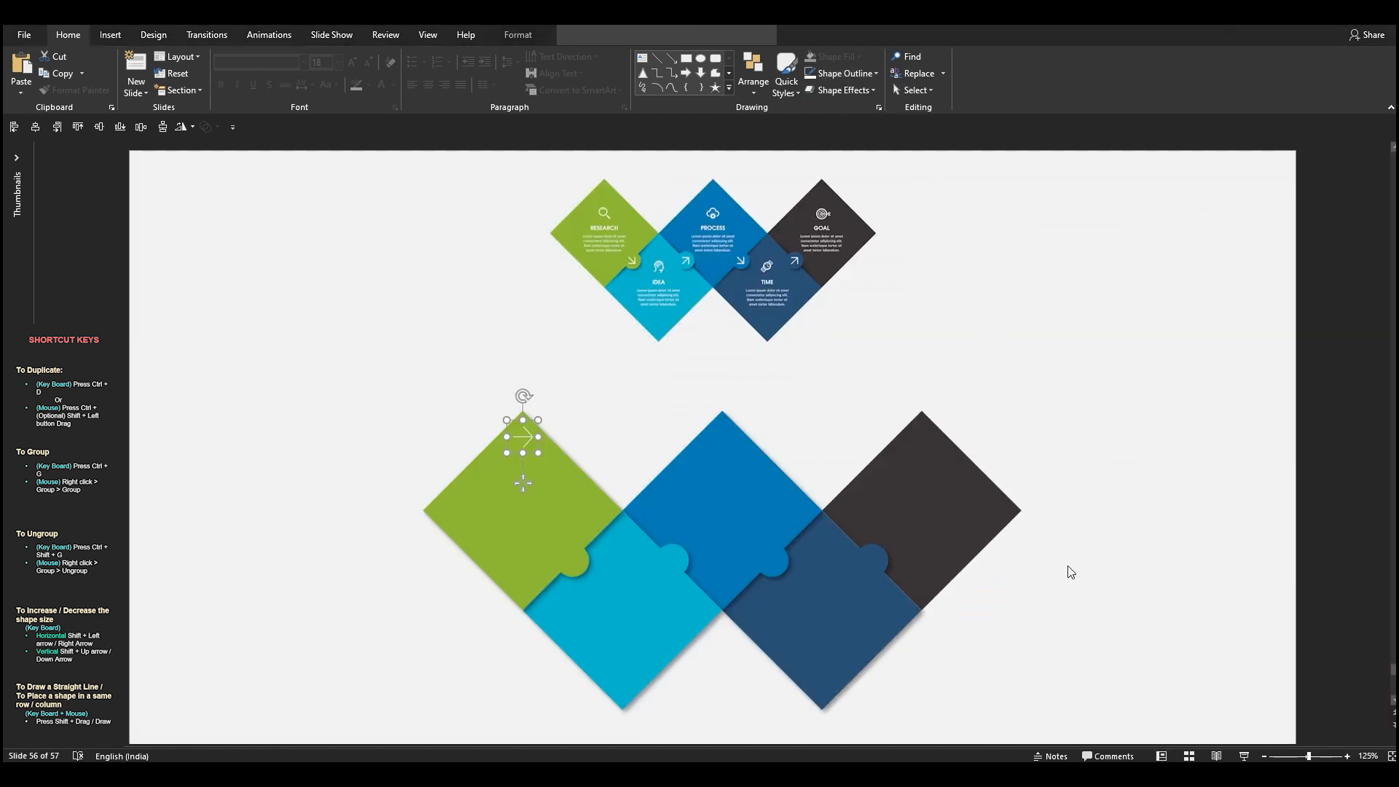
{"action": "left_click_drag", "start_coordinate": [523, 479], "coordinate": [524, 599]}
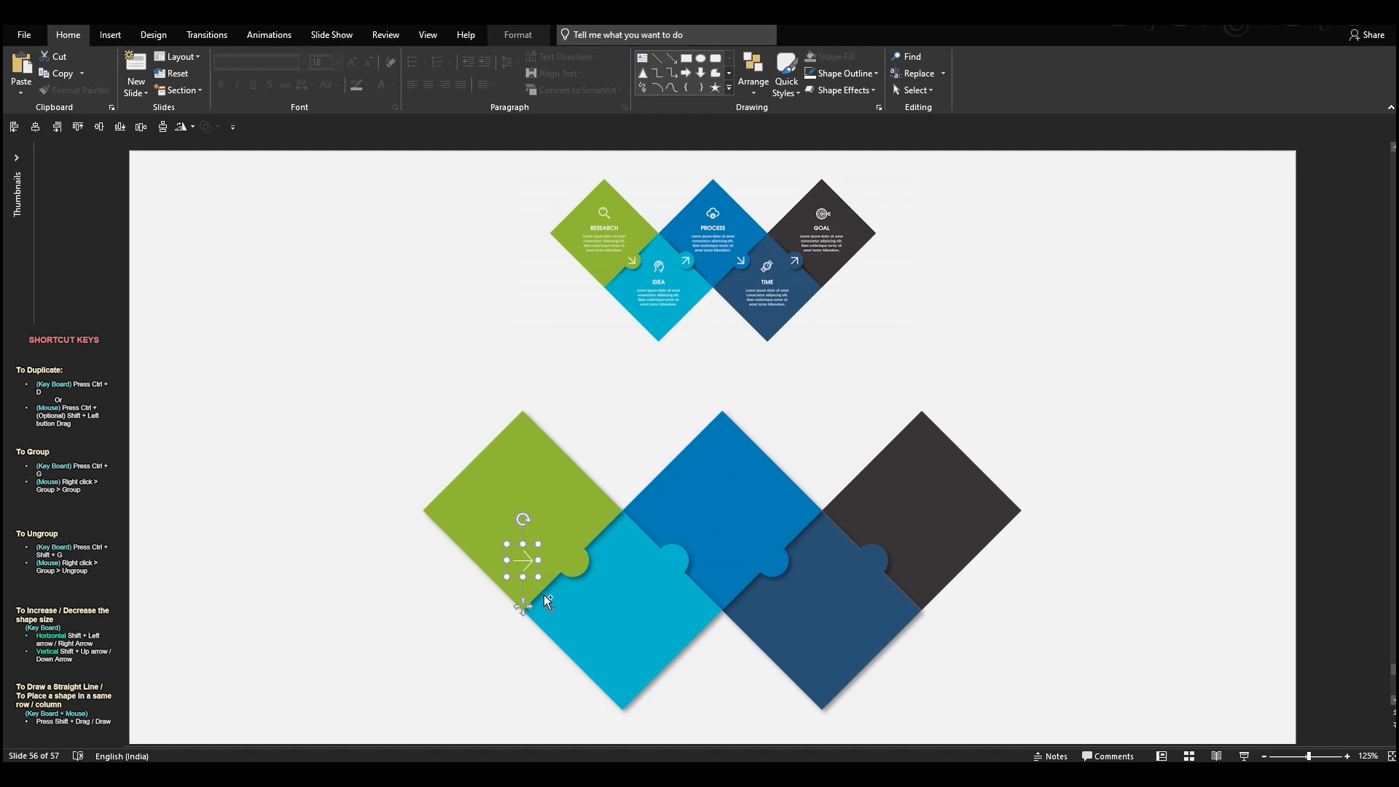
Fit the white arrow inside the green piece's circular tab, scaled down and rotated to point diagonally to the lower right.
{"action": "scroll", "coordinate": [543, 594], "scroll_direction": "up", "scroll_amount": 10}
{"action": "left_click_drag", "start_coordinate": [712, 380], "coordinate": [845, 447]}
{"action": "scroll", "coordinate": [882, 466], "scroll_direction": "up", "scroll_amount": 3}
{"action": "left_click_drag", "start_coordinate": [713, 375], "coordinate": [737, 436]}
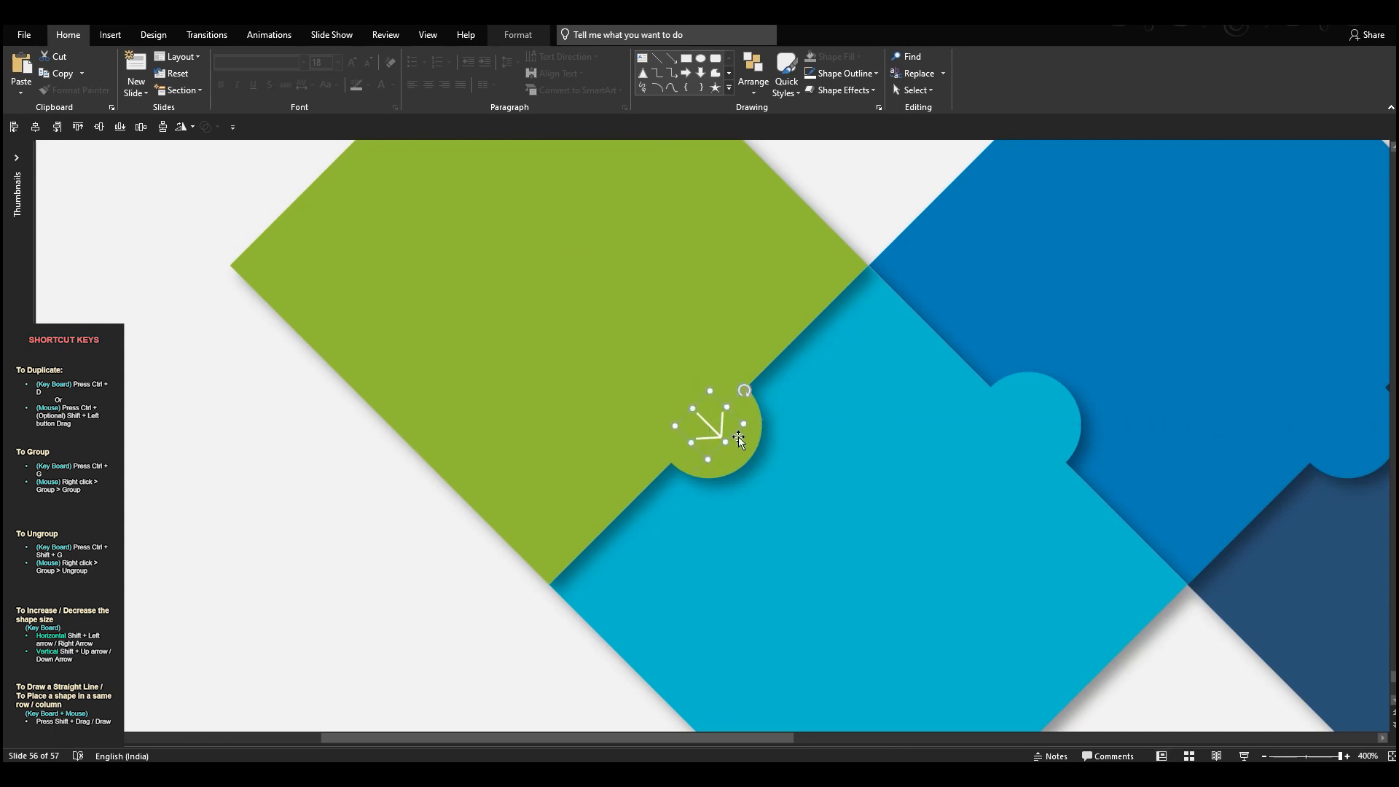
Set the line weight of the white arrow in the green piece's tab to 1 pt.
{"action": "left_click", "coordinate": [845, 74]}
{"action": "mouse_move", "coordinate": [885, 284]}
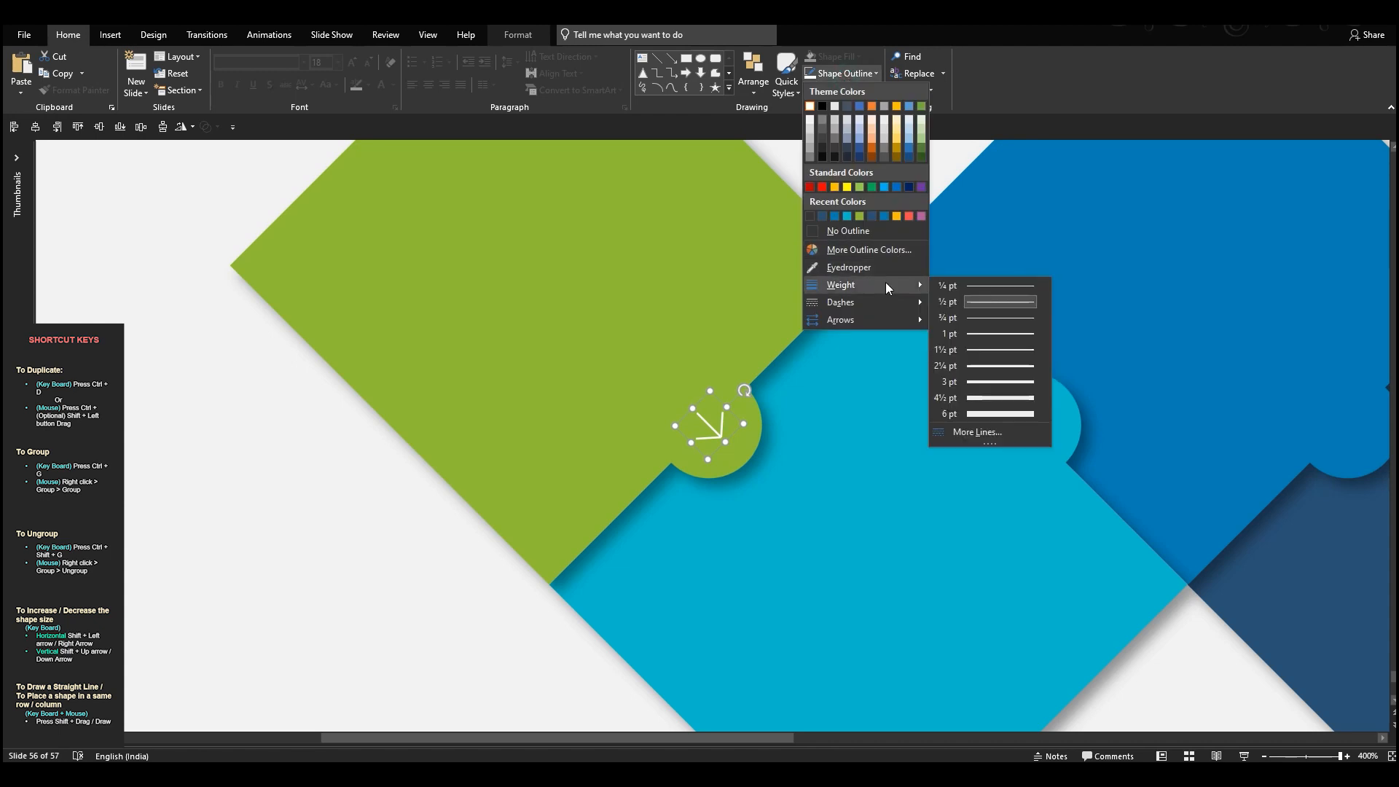
{"action": "left_click", "coordinate": [991, 334]}
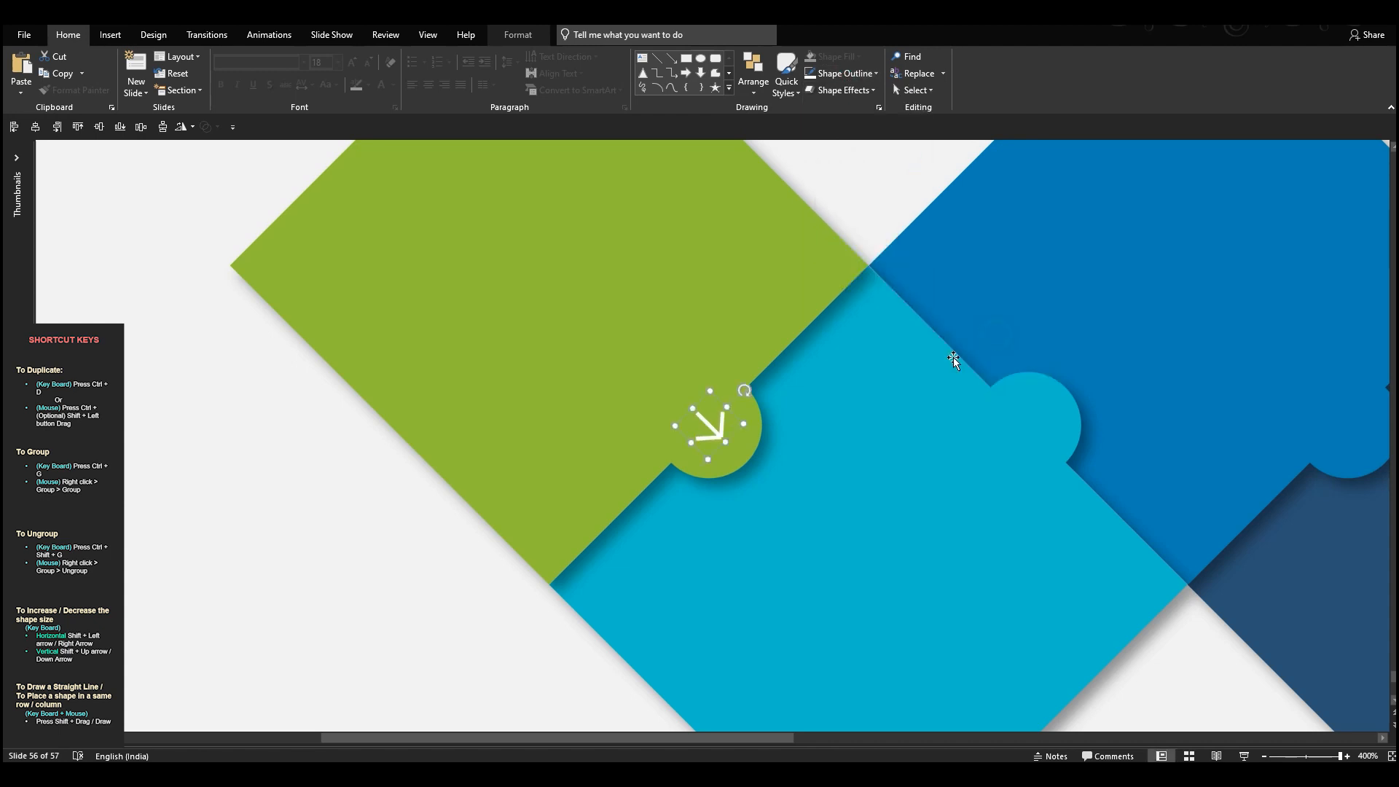
{"action": "left_click", "coordinate": [397, 635]}
{"action": "scroll", "coordinate": [397, 634], "scroll_direction": "down", "scroll_amount": 10}
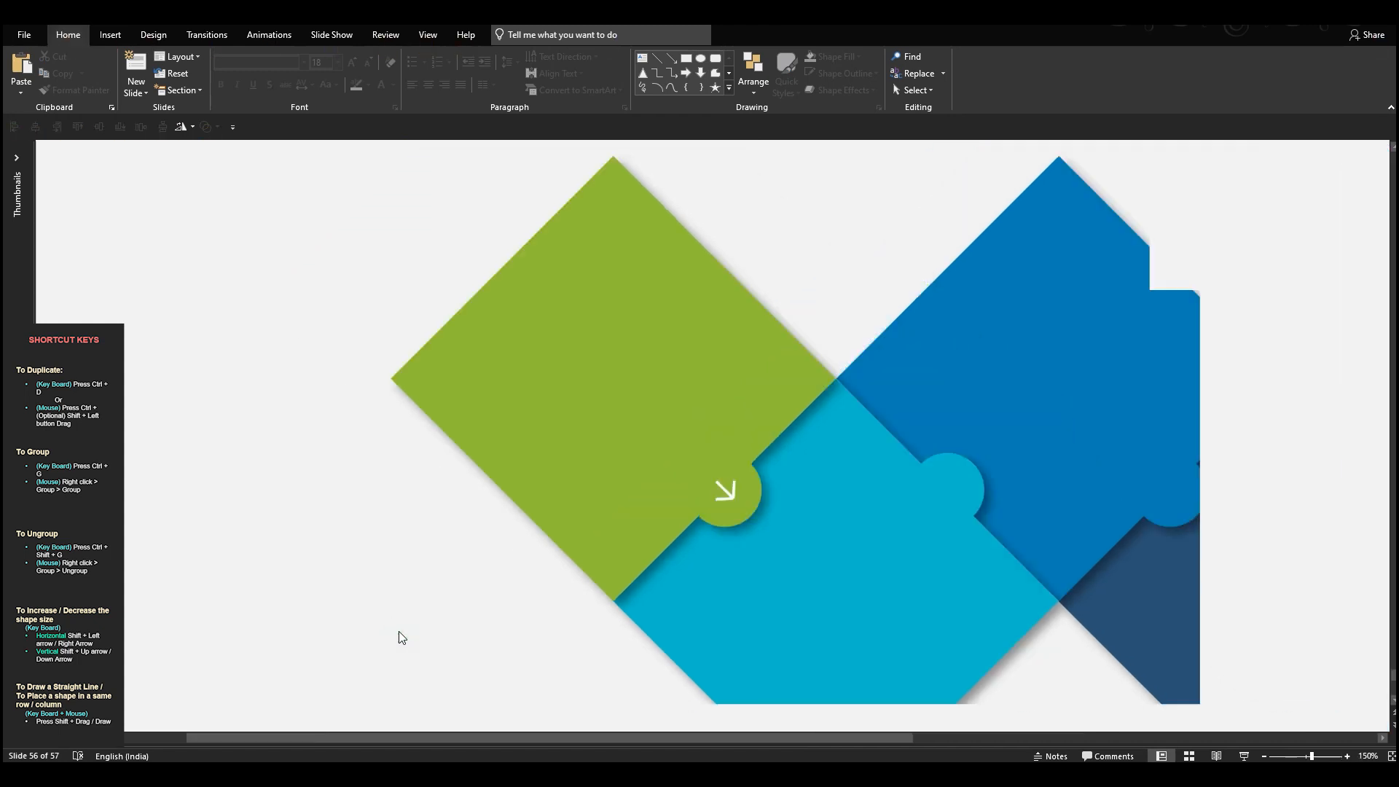
Copy the white arrow onto the other three tabs, pointing to the upper right on cyan and navy and to the lower right on blue.
{"action": "left_click", "coordinate": [463, 615]}
{"action": "left_click", "coordinate": [592, 513]}
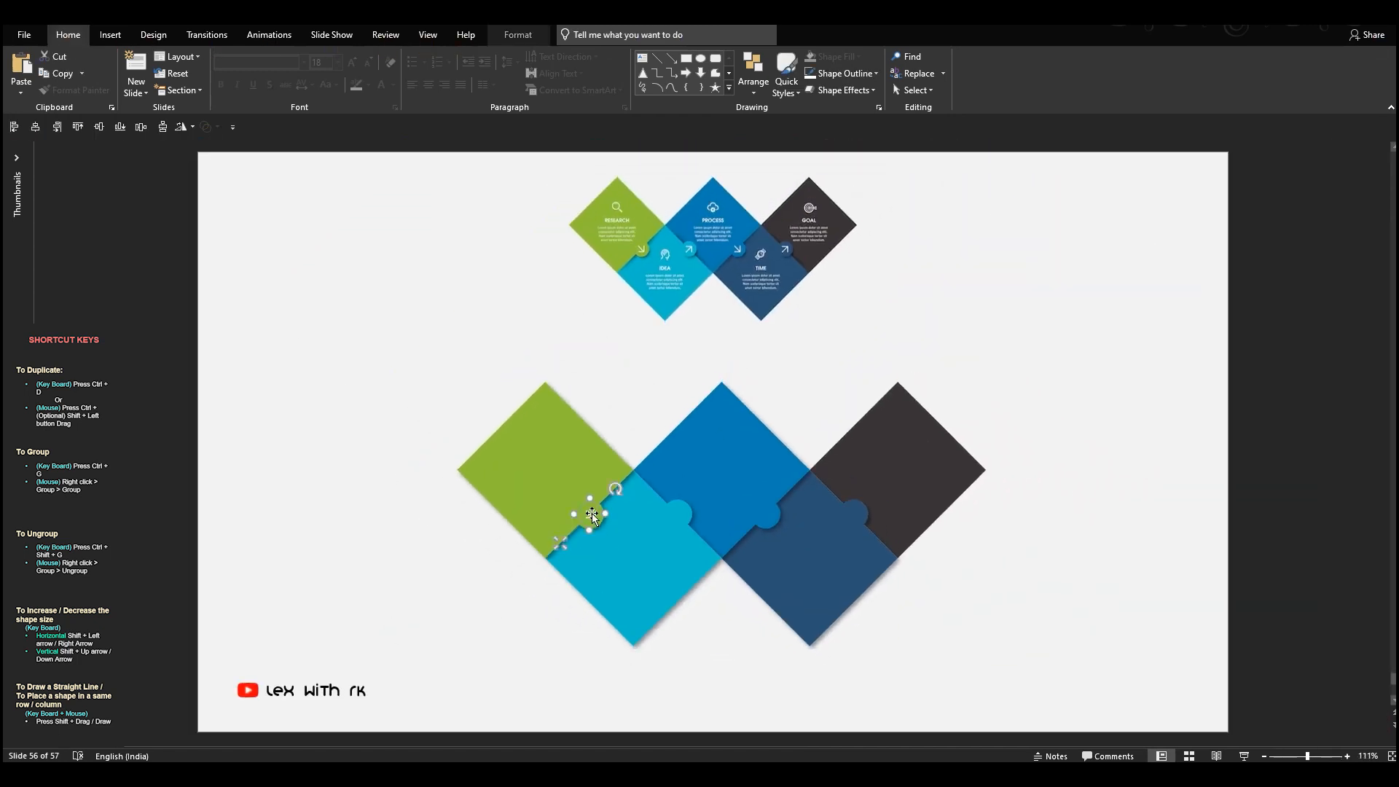
{"action": "left_click_drag", "start_coordinate": [680, 509], "coordinate": [768, 516]}
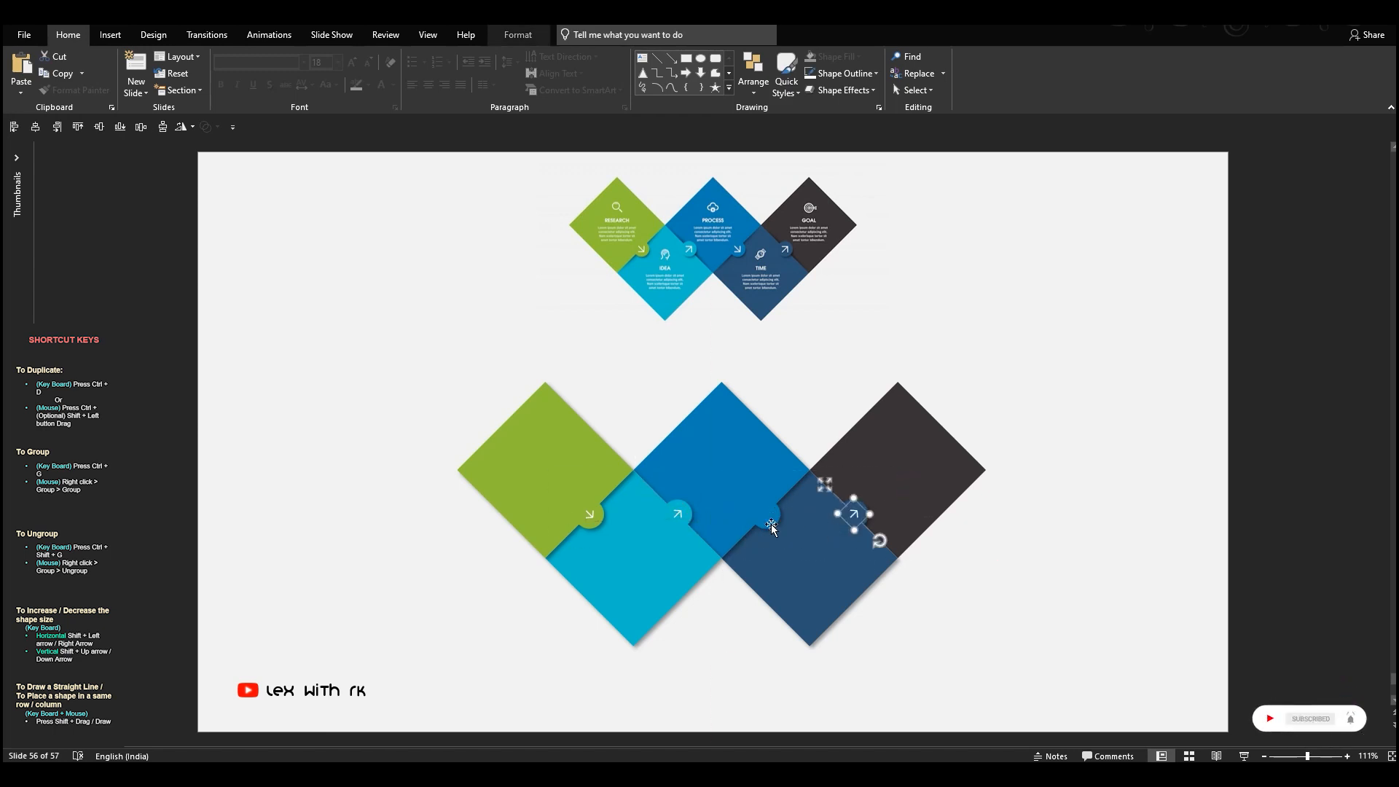
{"action": "left_click_drag", "start_coordinate": [588, 514], "coordinate": [766, 516]}
{"action": "left_click", "coordinate": [1015, 615]}
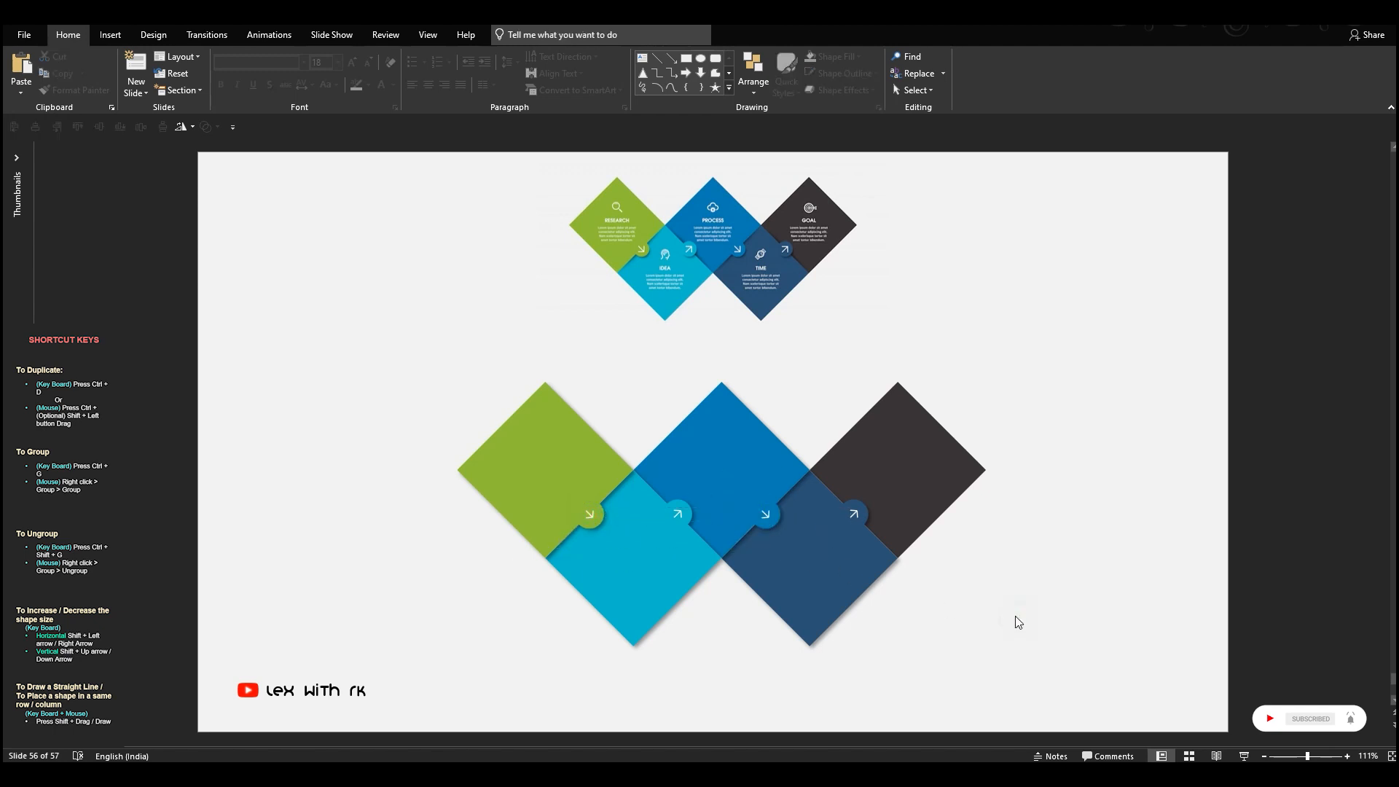
Nudge the dark grey diamond slightly left and down to align it with the neighbouring pieces.
{"action": "scroll", "coordinate": [1017, 614], "scroll_direction": "up", "scroll_amount": 3}
{"action": "scroll", "coordinate": [1016, 601], "scroll_direction": "down", "scroll_amount": 2}
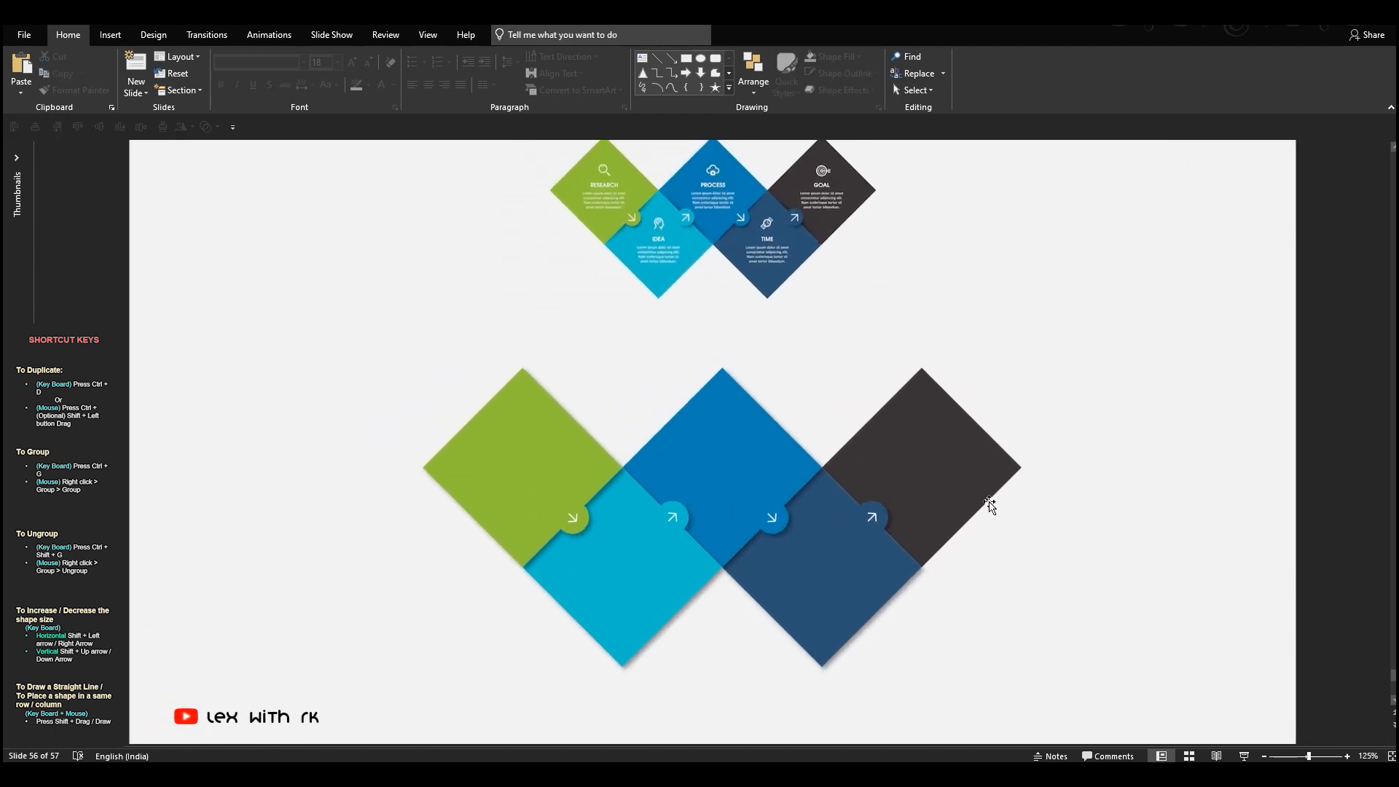
{"action": "left_click", "coordinate": [976, 501]}
{"action": "scroll", "coordinate": [961, 497], "scroll_direction": "up", "scroll_amount": 5}
{"action": "key", "text": "ctrl+Left"}
{"action": "key", "text": "ctrl+Down"}
{"action": "key", "text": "Escape"}
{"action": "scroll", "coordinate": [706, 491], "scroll_direction": "down", "scroll_amount": 5}
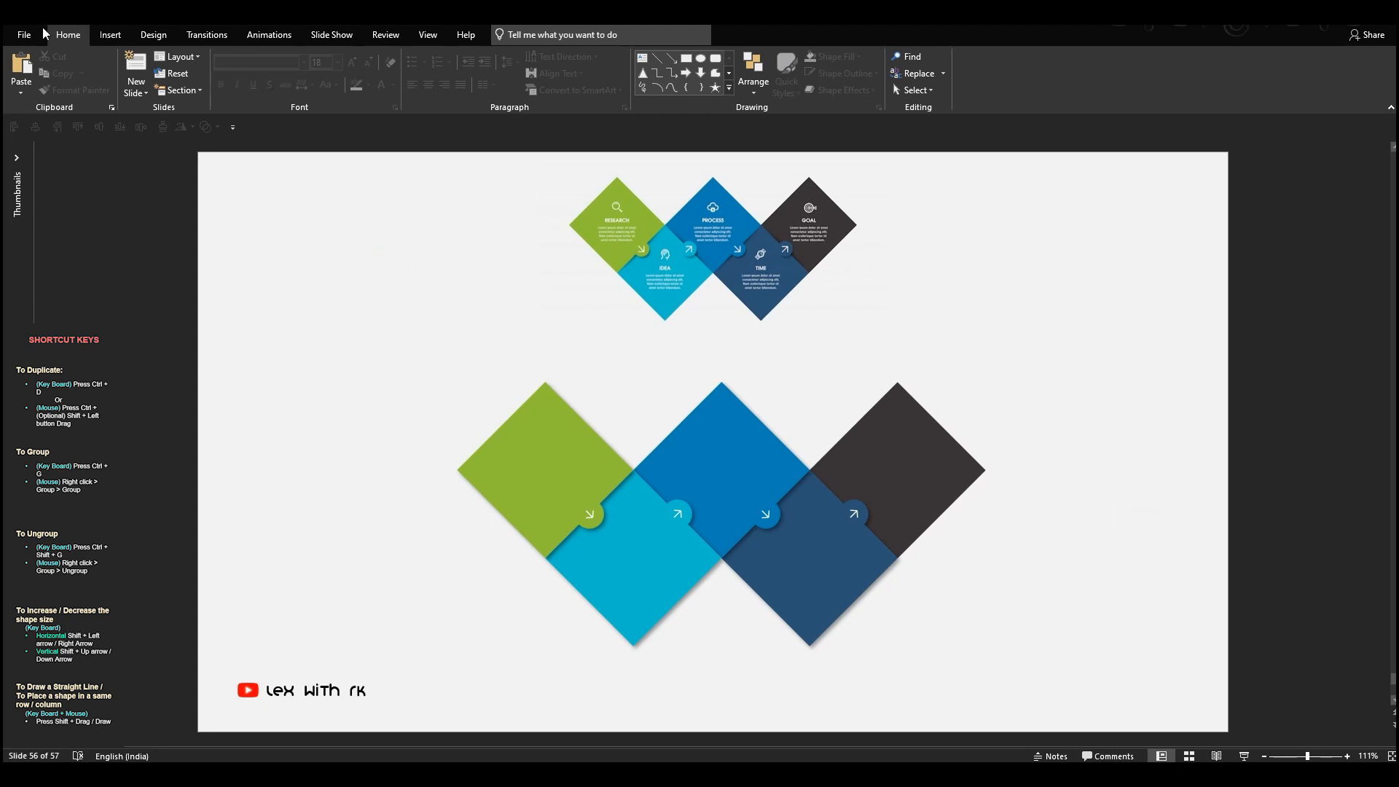
Insert an empty text box in the blank area above the green piece.
{"action": "left_click", "coordinate": [110, 34]}
{"action": "left_click", "coordinate": [660, 73]}
{"action": "left_click", "coordinate": [447, 343]}
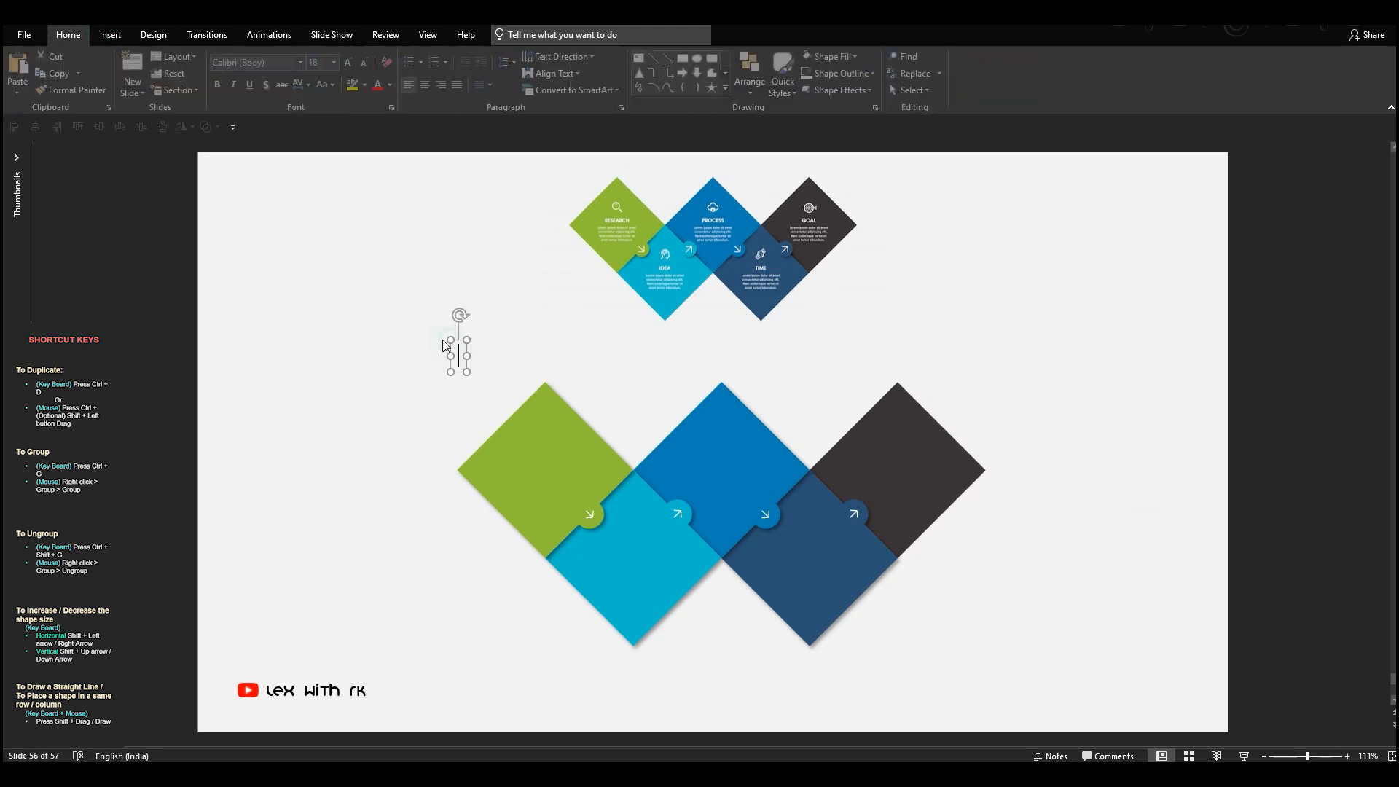